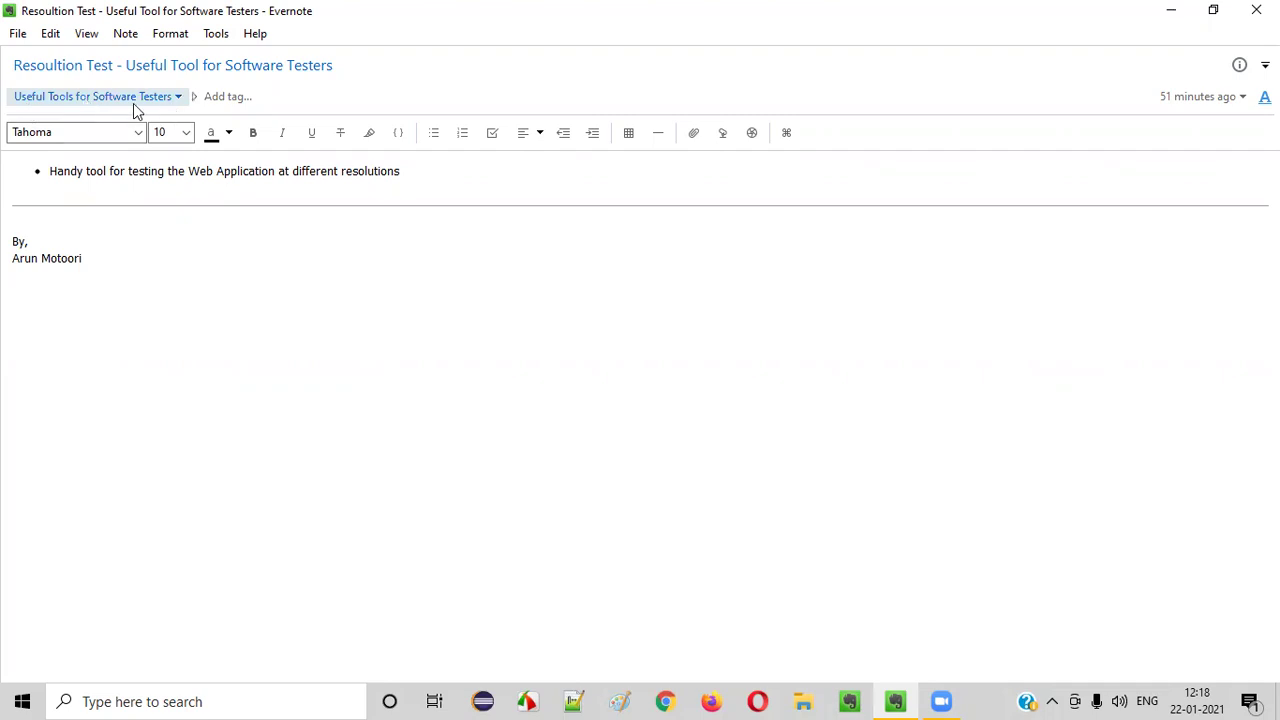
- Review the note's title and its bullet about testing web applications at different resolutions
{"action": "left_click_drag", "start_coordinate": [116, 65], "coordinate": [8, 65]}
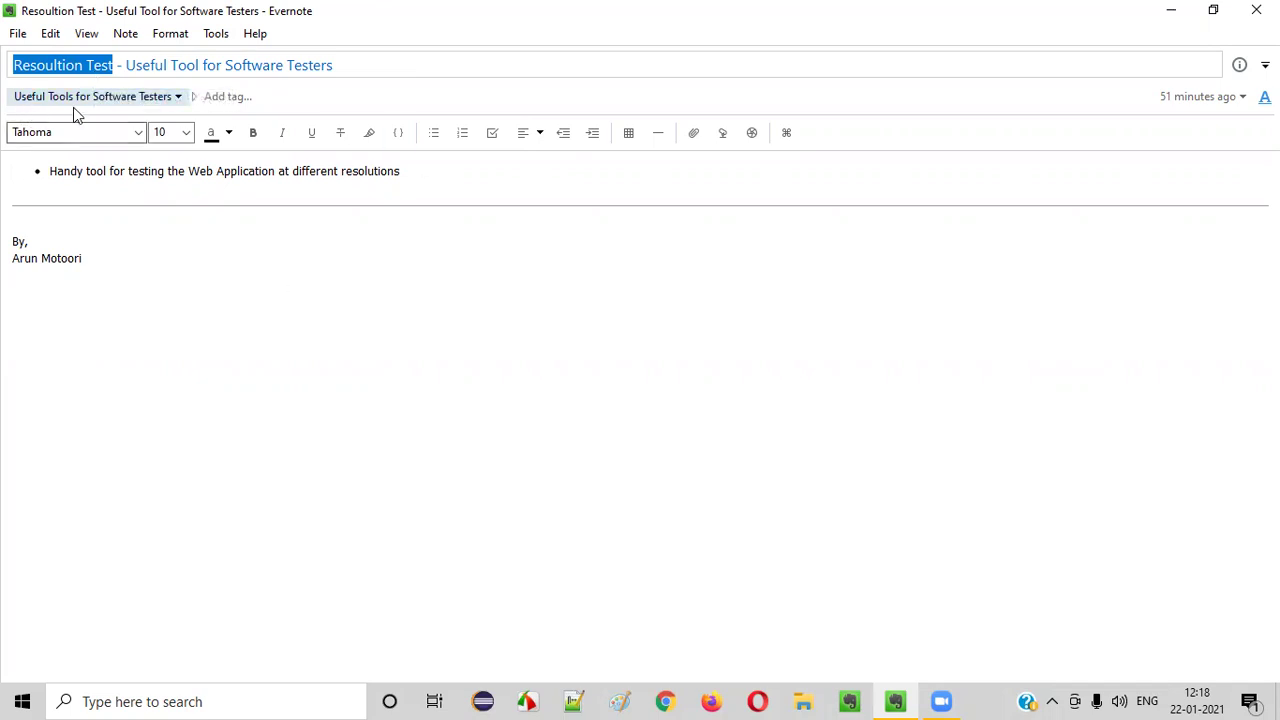
{"action": "left_click", "coordinate": [468, 301]}
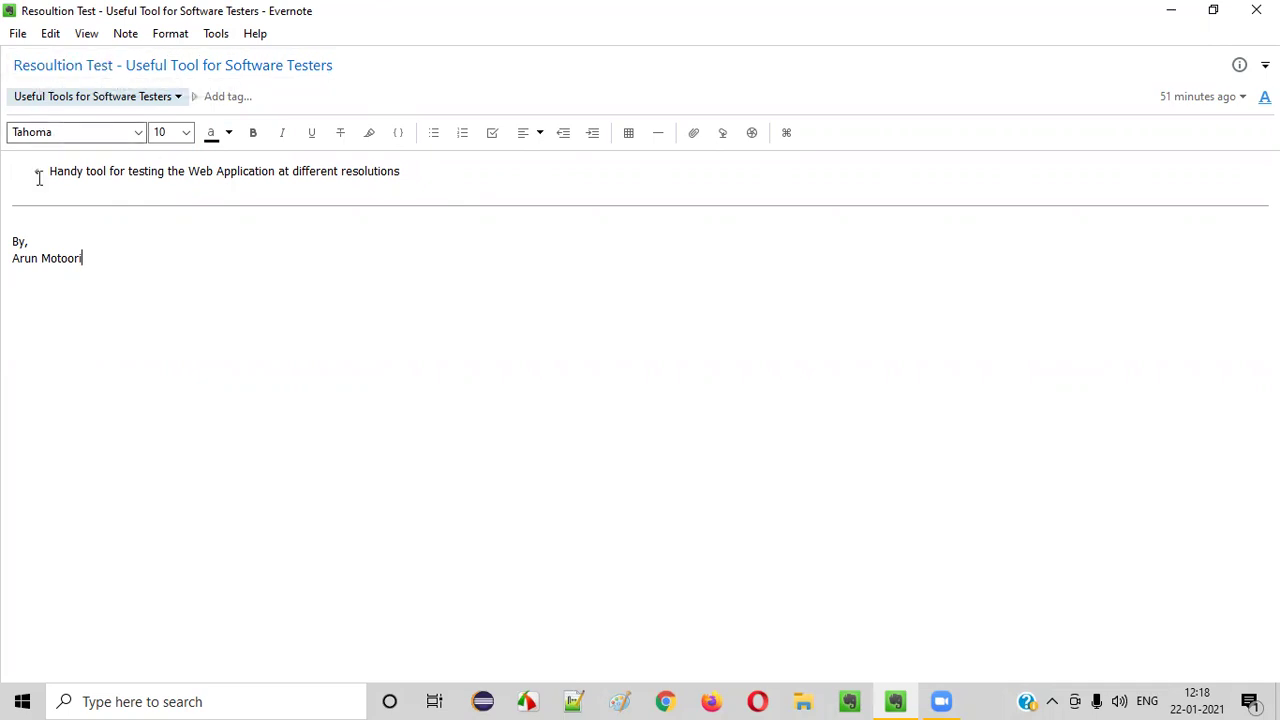
{"action": "left_click_drag", "start_coordinate": [50, 176], "coordinate": [437, 167]}
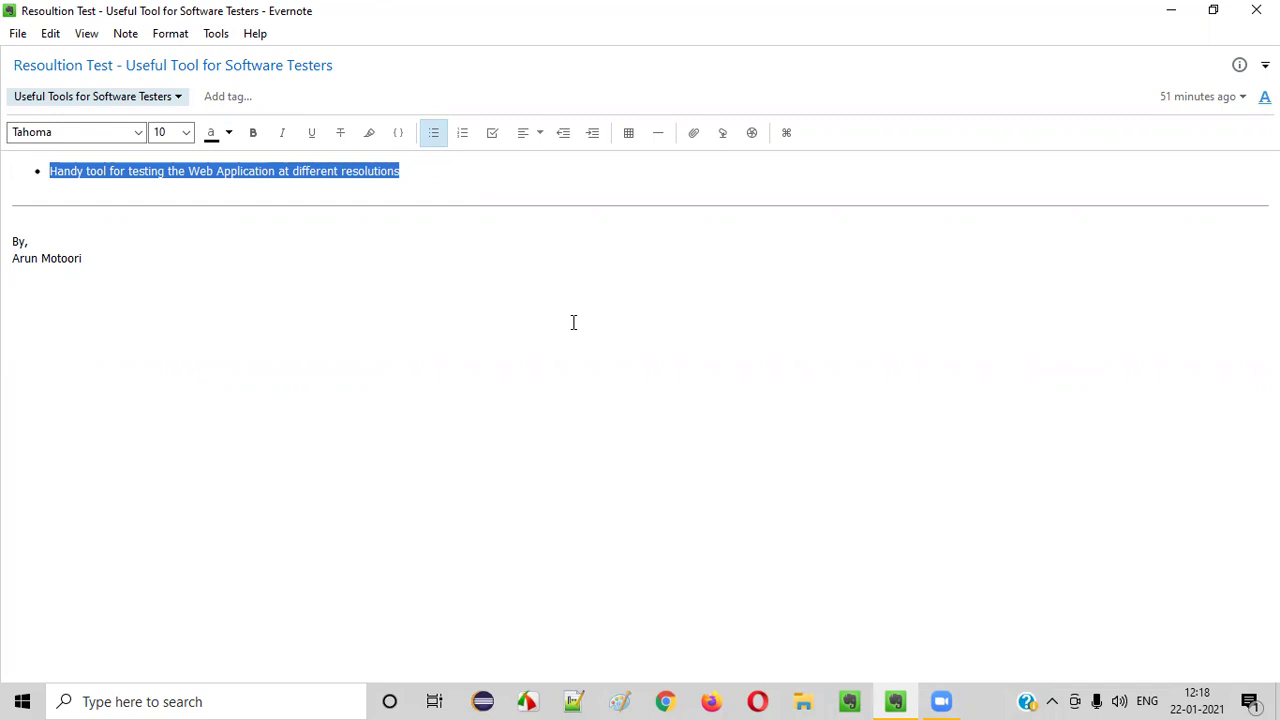
{"action": "left_click_drag", "start_coordinate": [115, 65], "coordinate": [9, 77]}
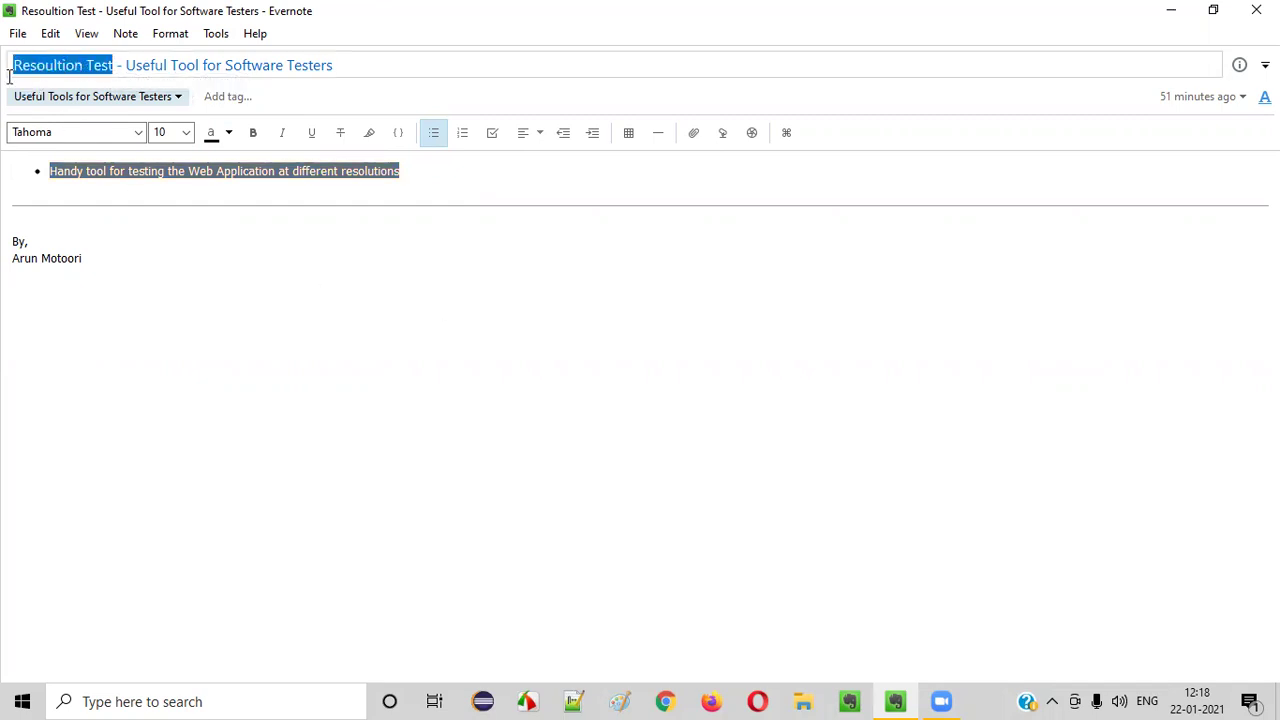
{"action": "left_click", "coordinate": [215, 337]}
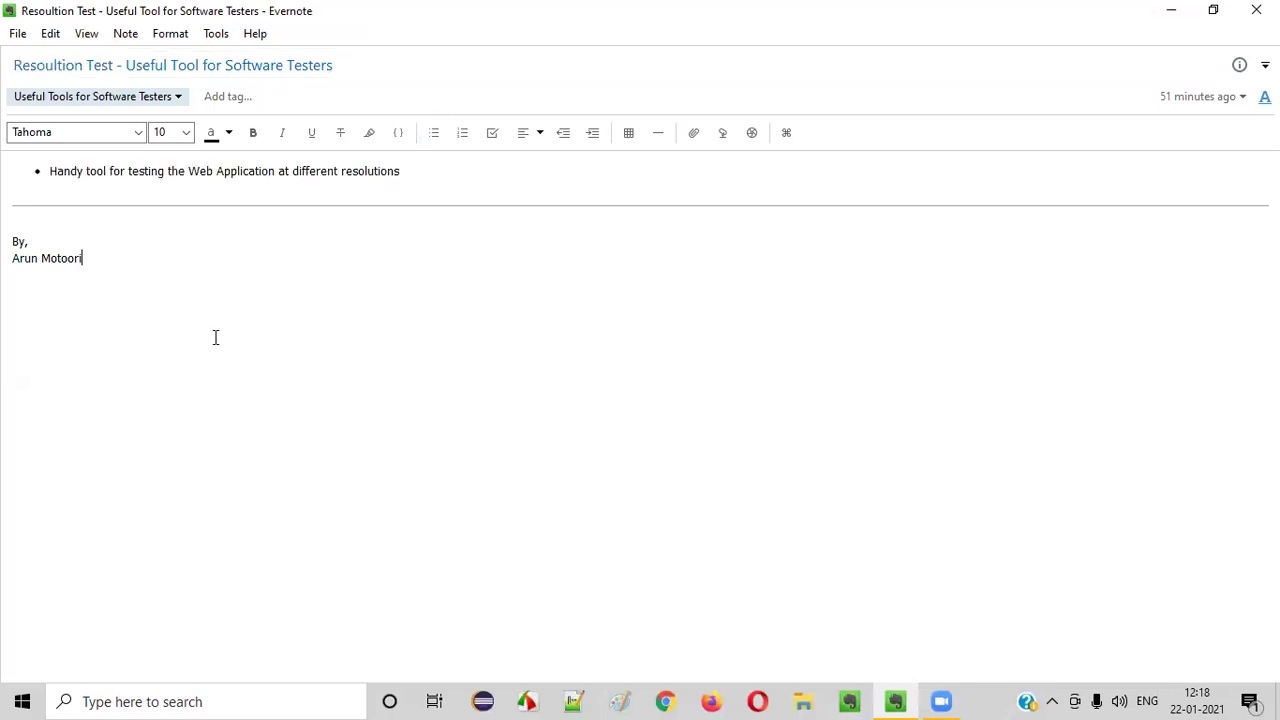
{"action": "left_click_drag", "start_coordinate": [113, 65], "coordinate": [3, 65]}
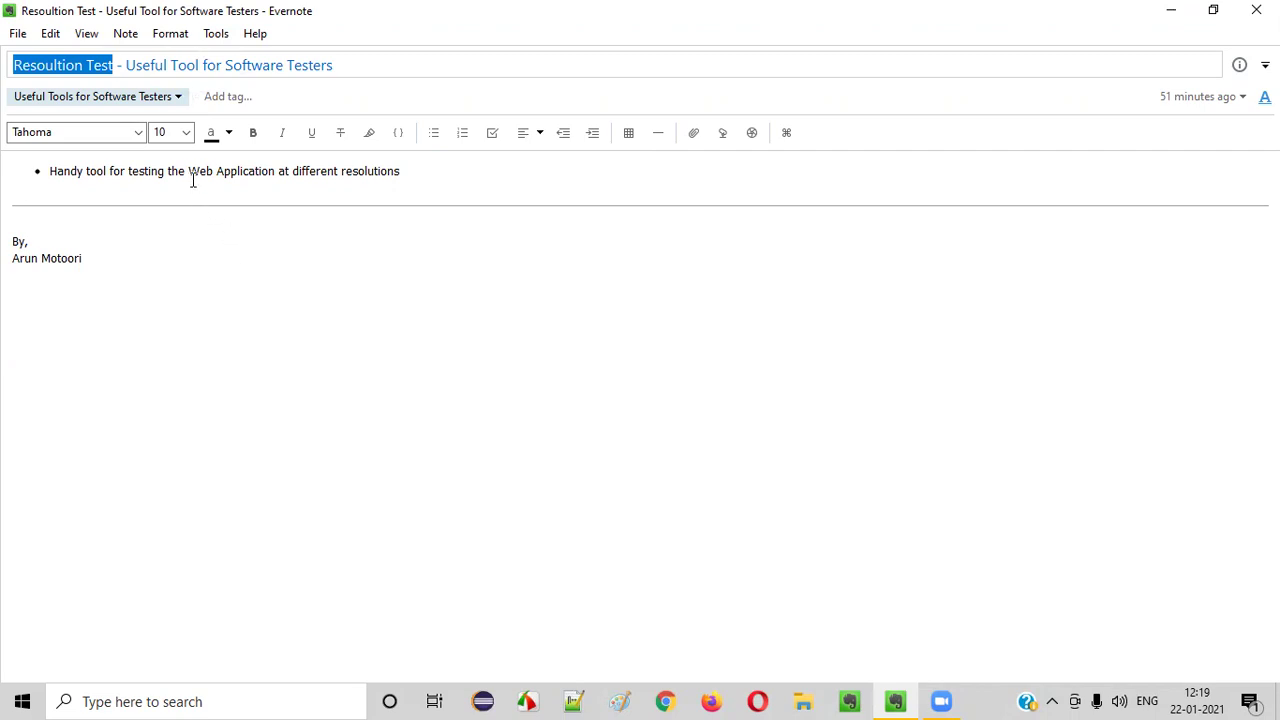
{"action": "left_click_drag", "start_coordinate": [193, 181], "coordinate": [417, 171]}
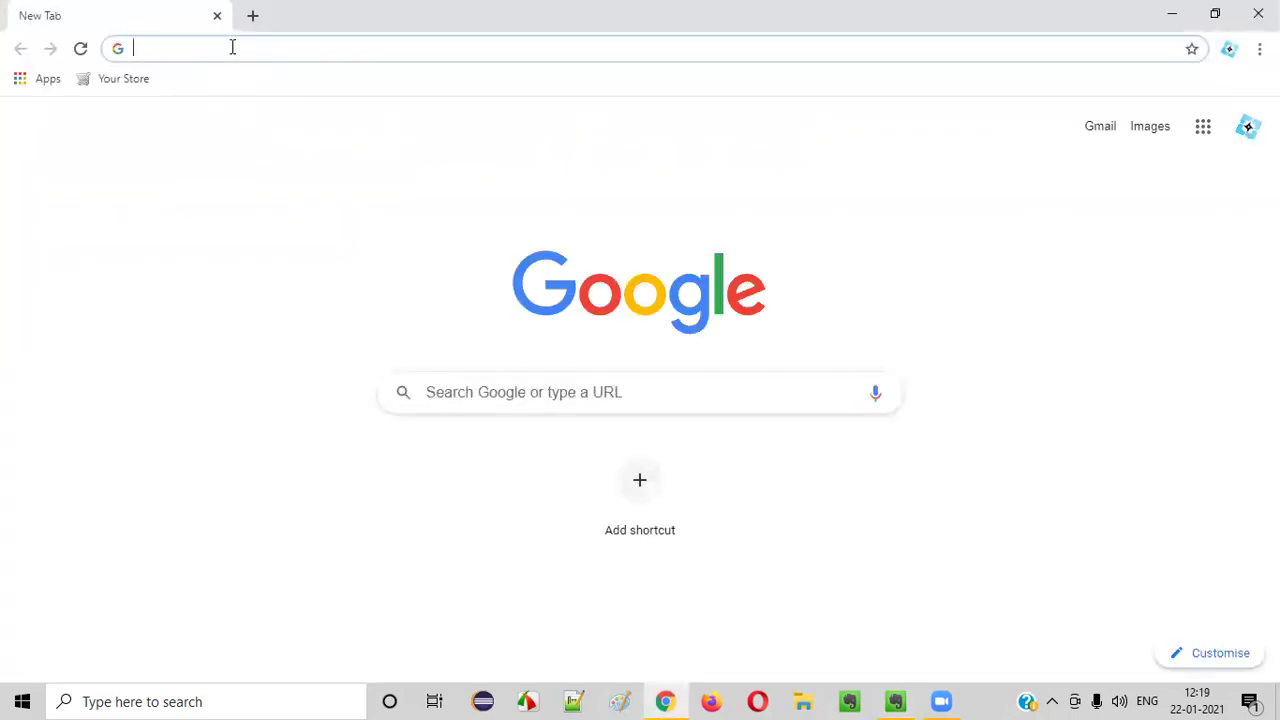
- In Chrome, search Google for "Resolution Test Chrome Addon" and open the extension's Chrome Web Store page
{"action": "type", "text": "Resoult"}
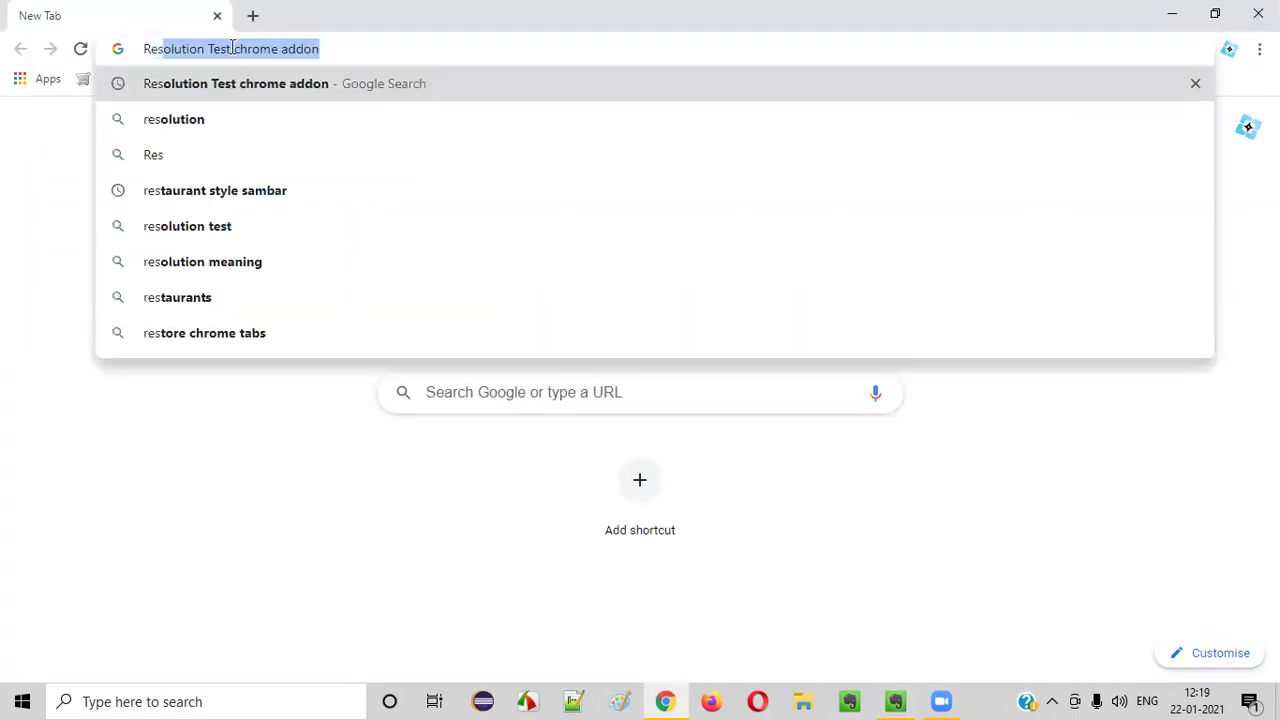
{"action": "key", "text": "BackSpace"}
{"action": "key", "text": "BackSpace"}
{"action": "type", "text": "l"}
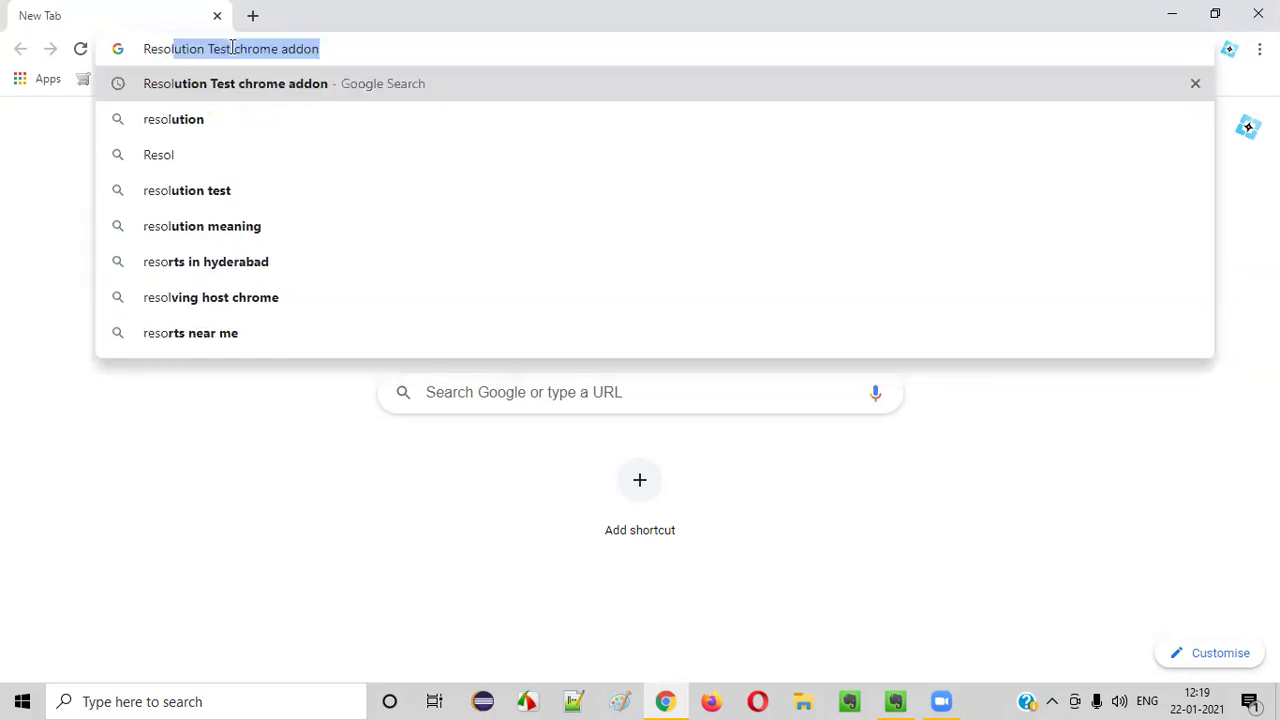
{"action": "type", "text": "ution Test Chrome Addo"}
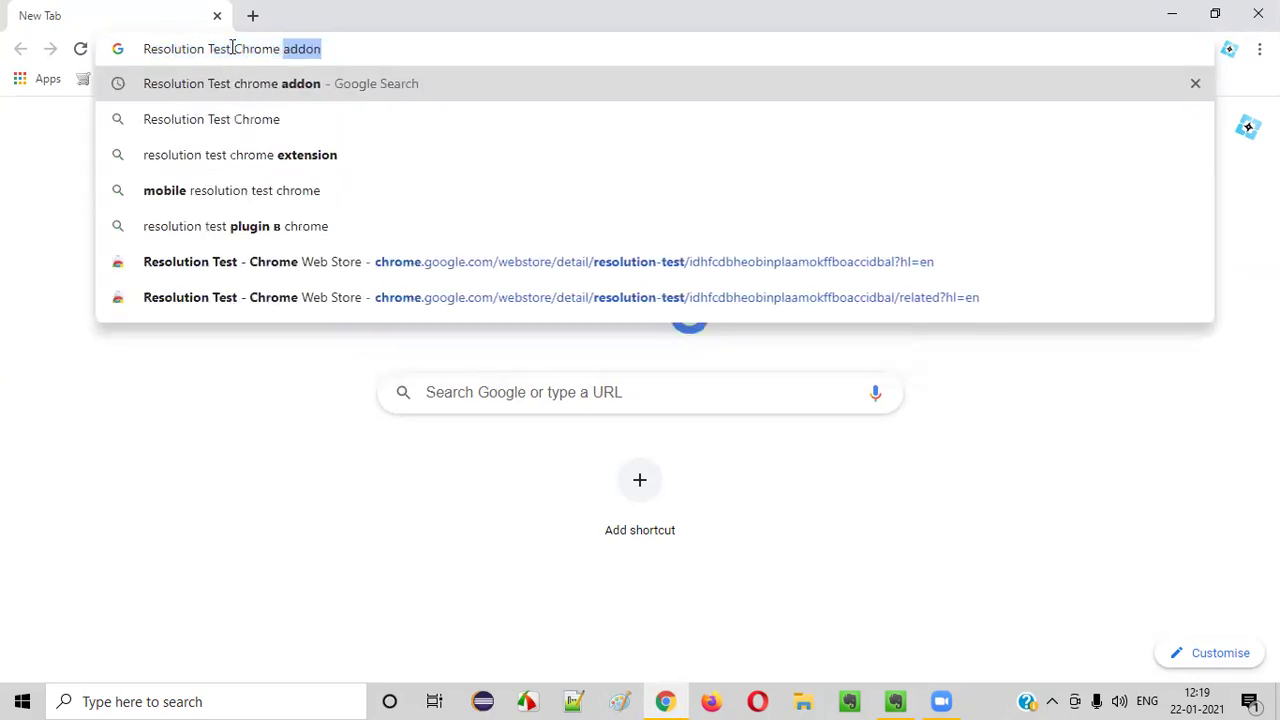
{"action": "type", "text": "n"}
{"action": "key", "text": "Return"}
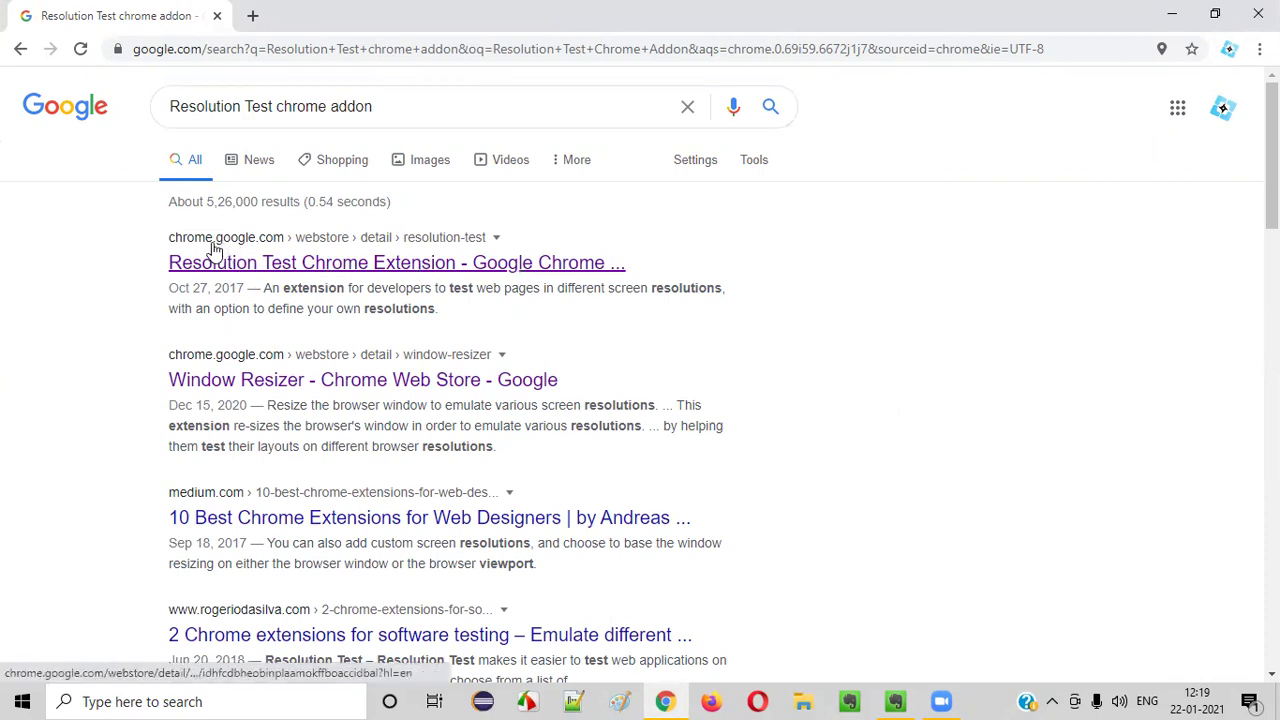
{"action": "left_click", "coordinate": [330, 266]}
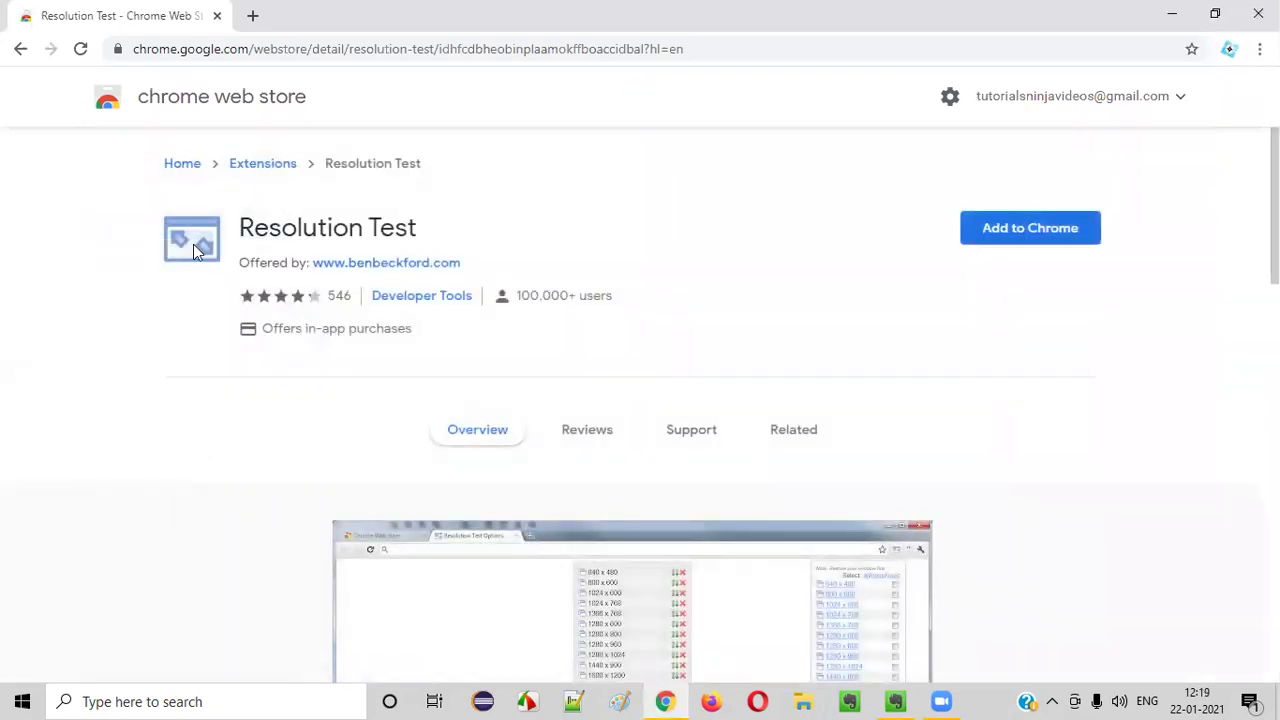
- Add the Resolution Test extension to Chrome and pin it for quick access
{"action": "left_click", "coordinate": [1043, 240]}
{"action": "left_click", "coordinate": [640, 232]}
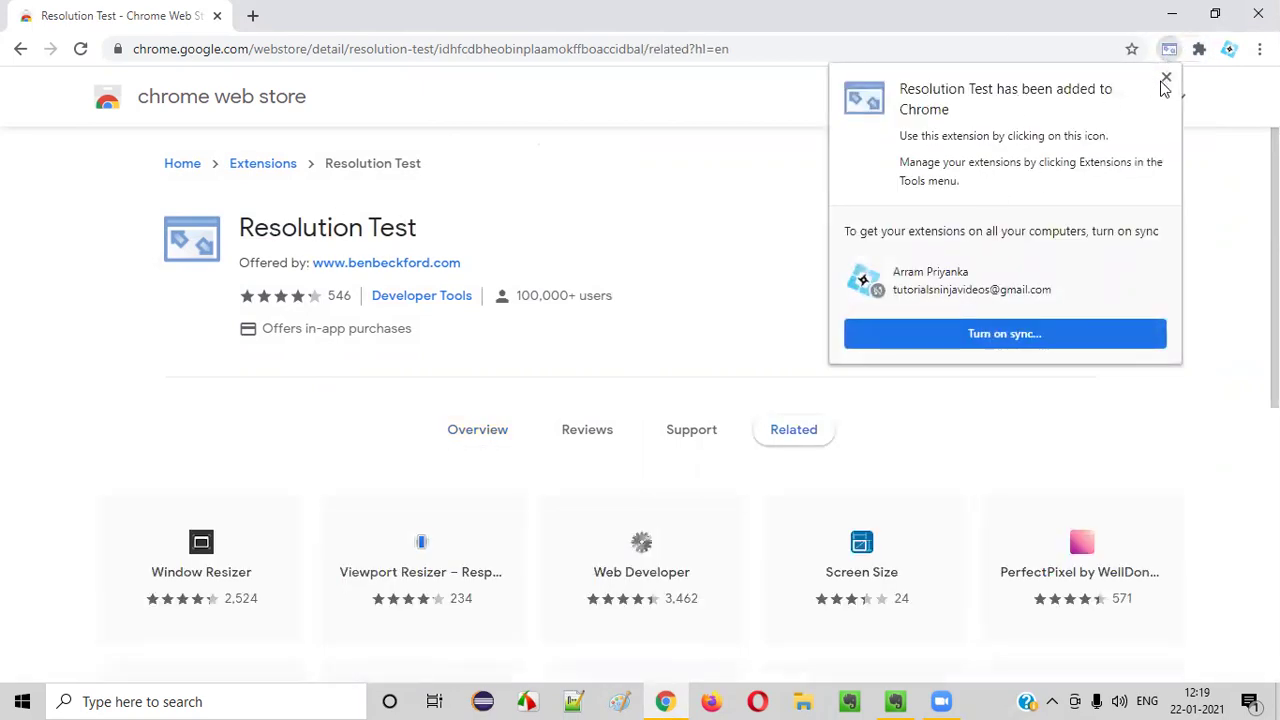
{"action": "left_click", "coordinate": [1166, 77]}
{"action": "left_click", "coordinate": [1199, 50]}
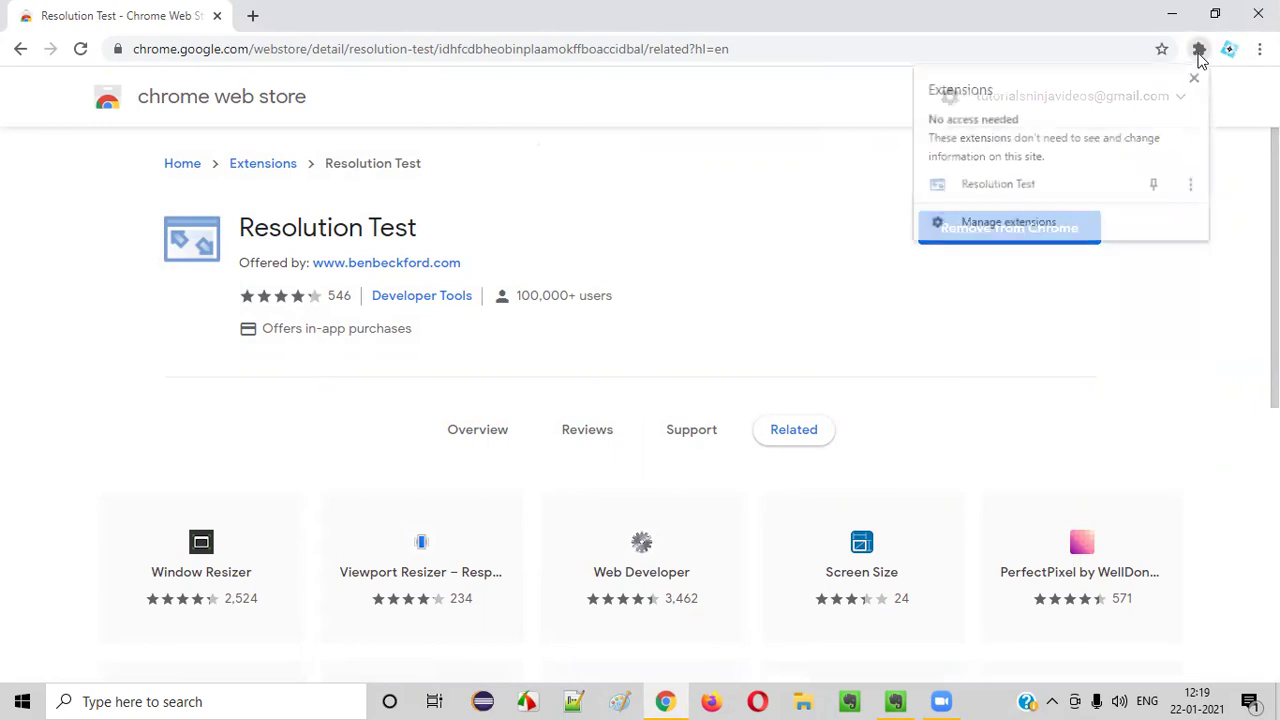
{"action": "left_click", "coordinate": [1153, 184]}
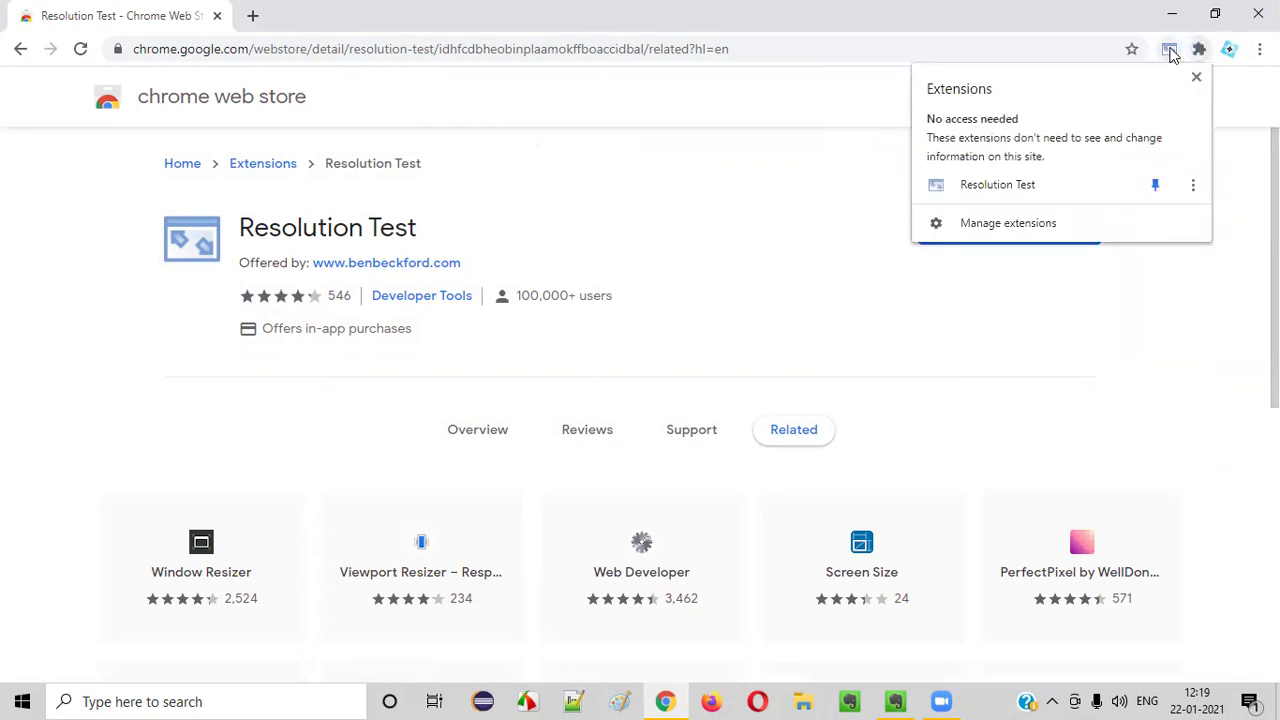
- Open tutorialsninja.com/demo in the current tab and look over the store's home page
{"action": "left_click", "coordinate": [160, 25]}
{"action": "left_click", "coordinate": [229, 51]}
{"action": "type", "text": "t"}
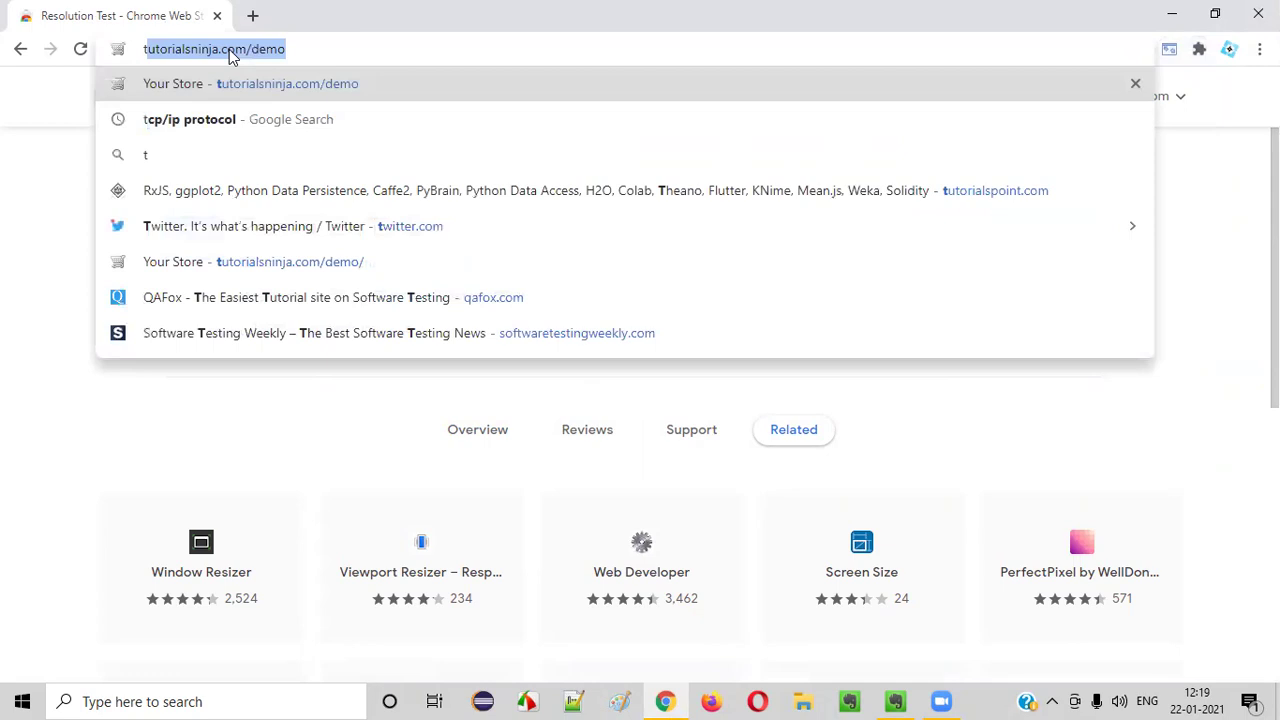
{"action": "key", "text": "Return"}
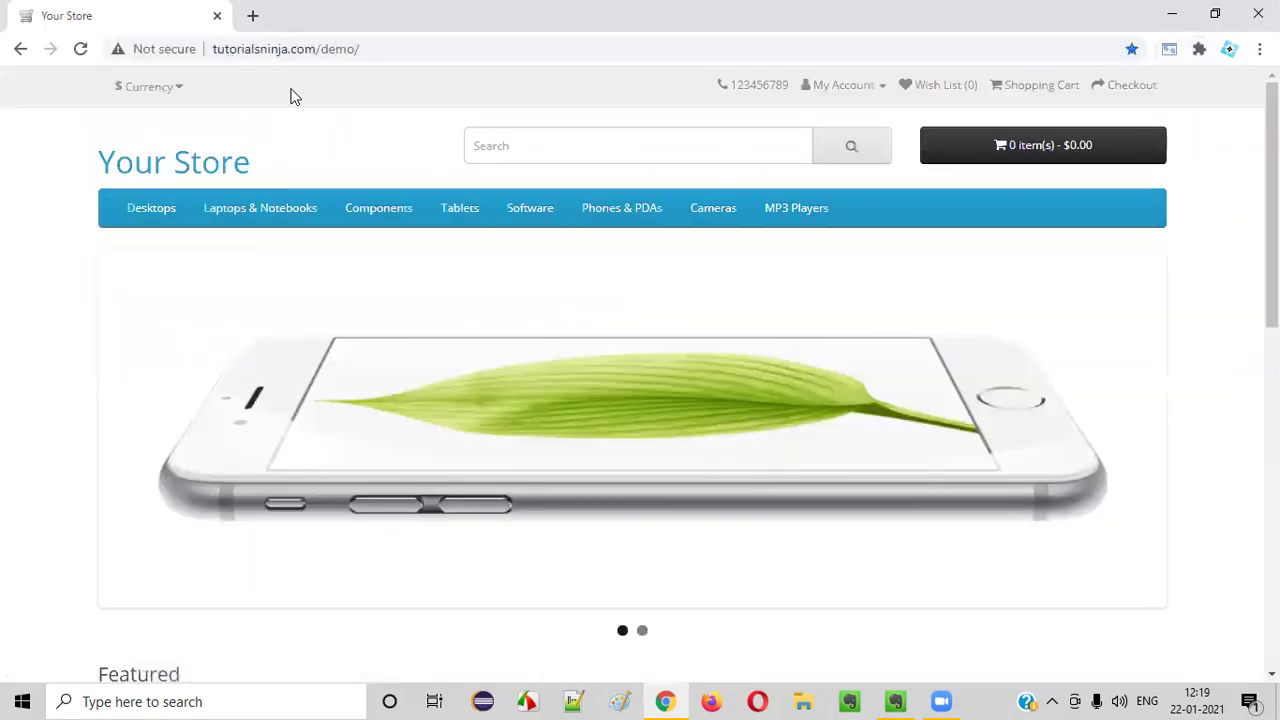
{"action": "scroll", "coordinate": [650, 295], "scroll_direction": "down", "scroll_amount": 1}
{"action": "scroll", "coordinate": [1237, 306], "scroll_direction": "up", "scroll_amount": 1}
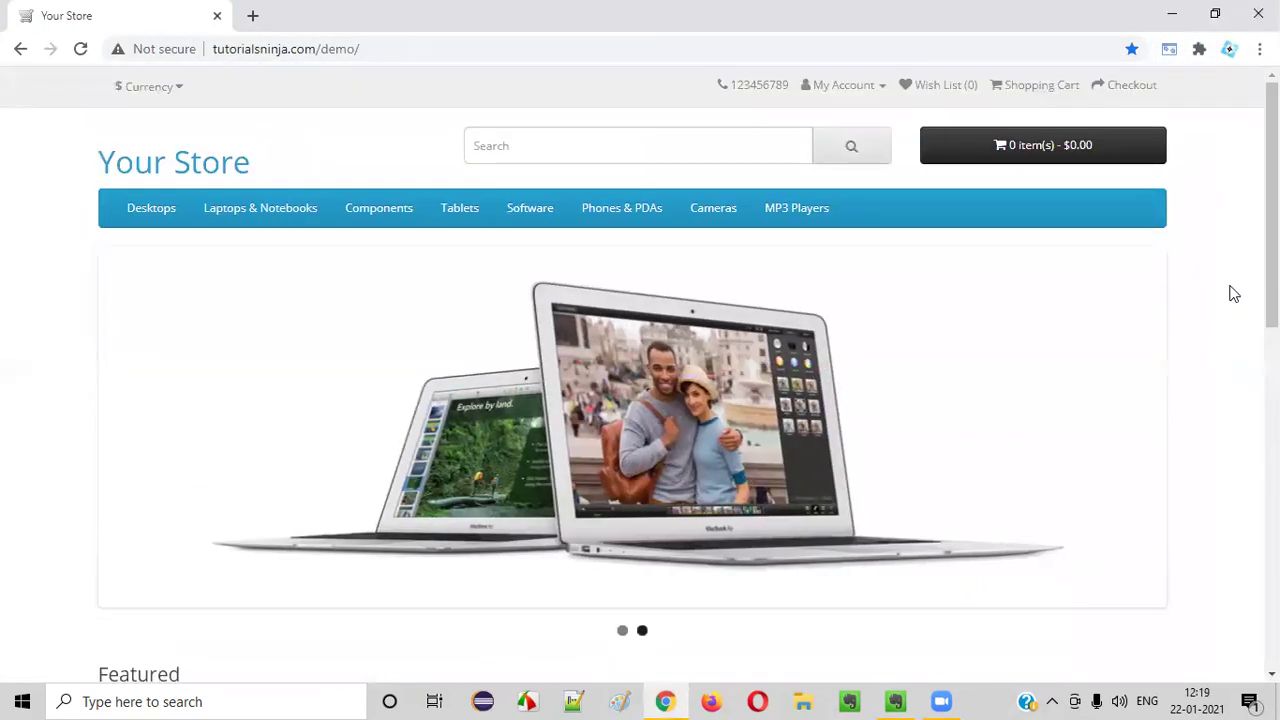
{"action": "left_click", "coordinate": [409, 45]}
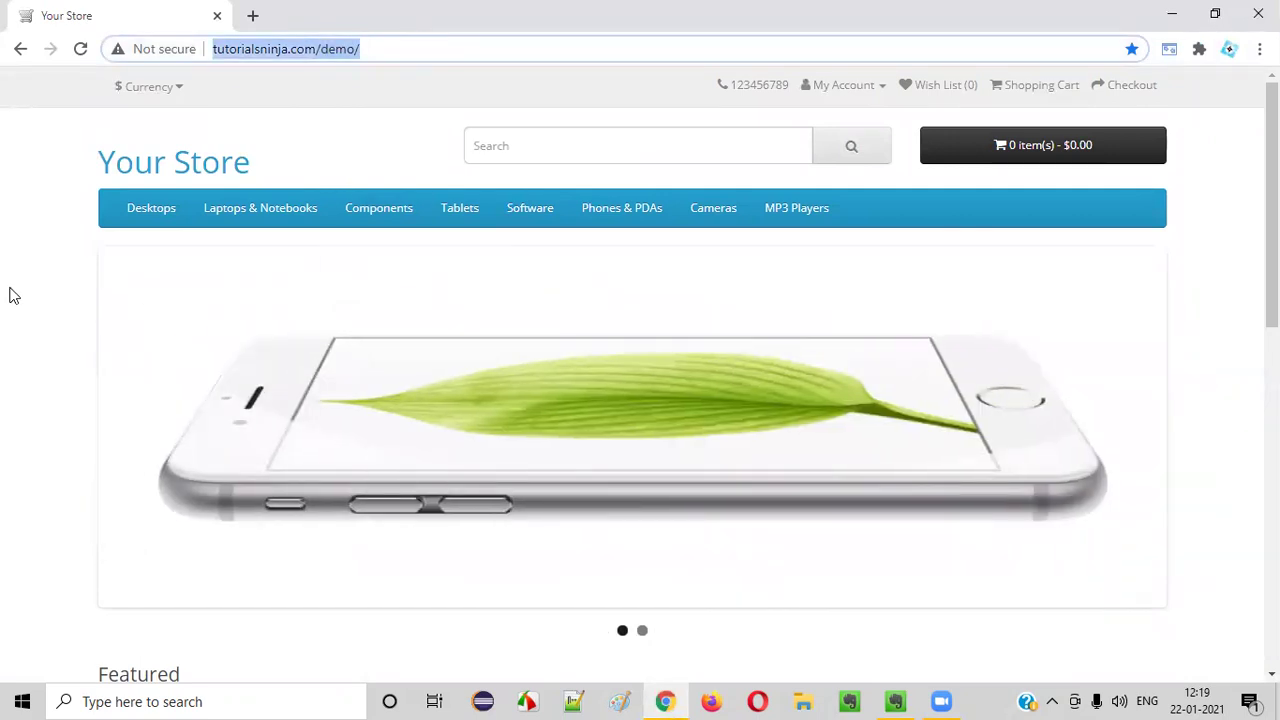
{"action": "left_click", "coordinate": [13, 295]}
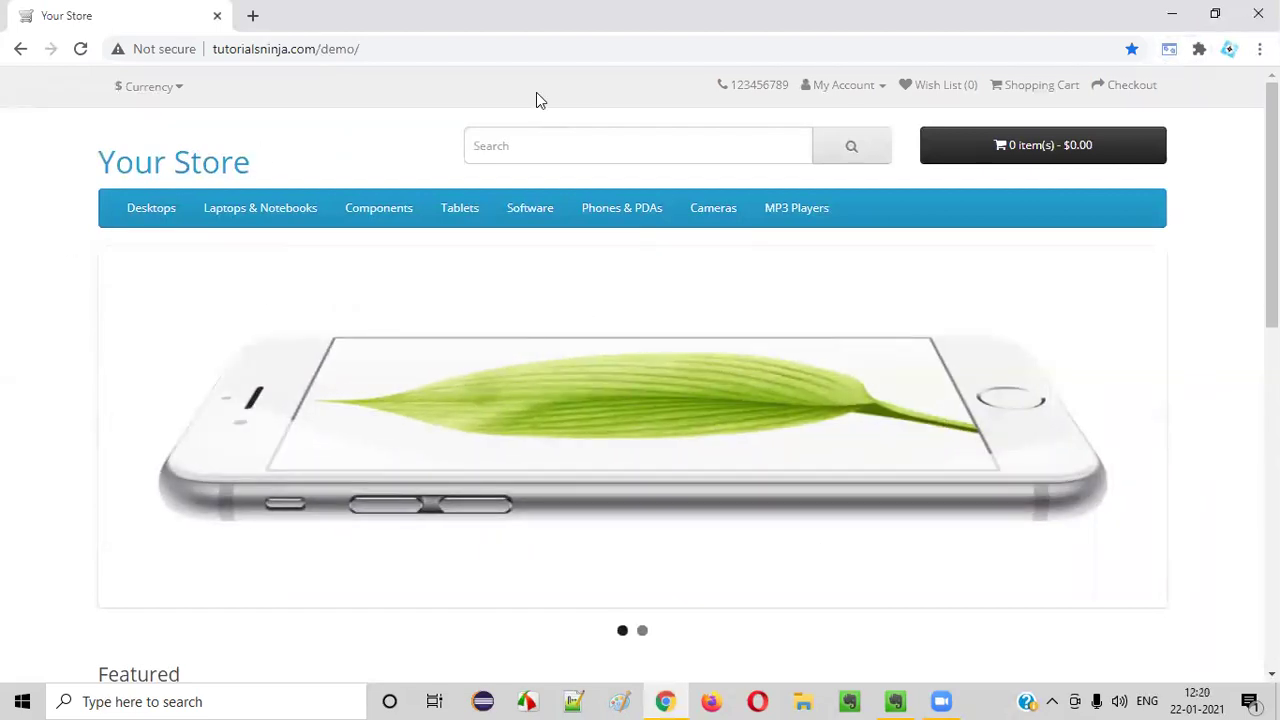
- Resize the browser window to 800 x 600 with Resolution Test and check the store page's layout
{"action": "left_click", "coordinate": [1167, 50]}
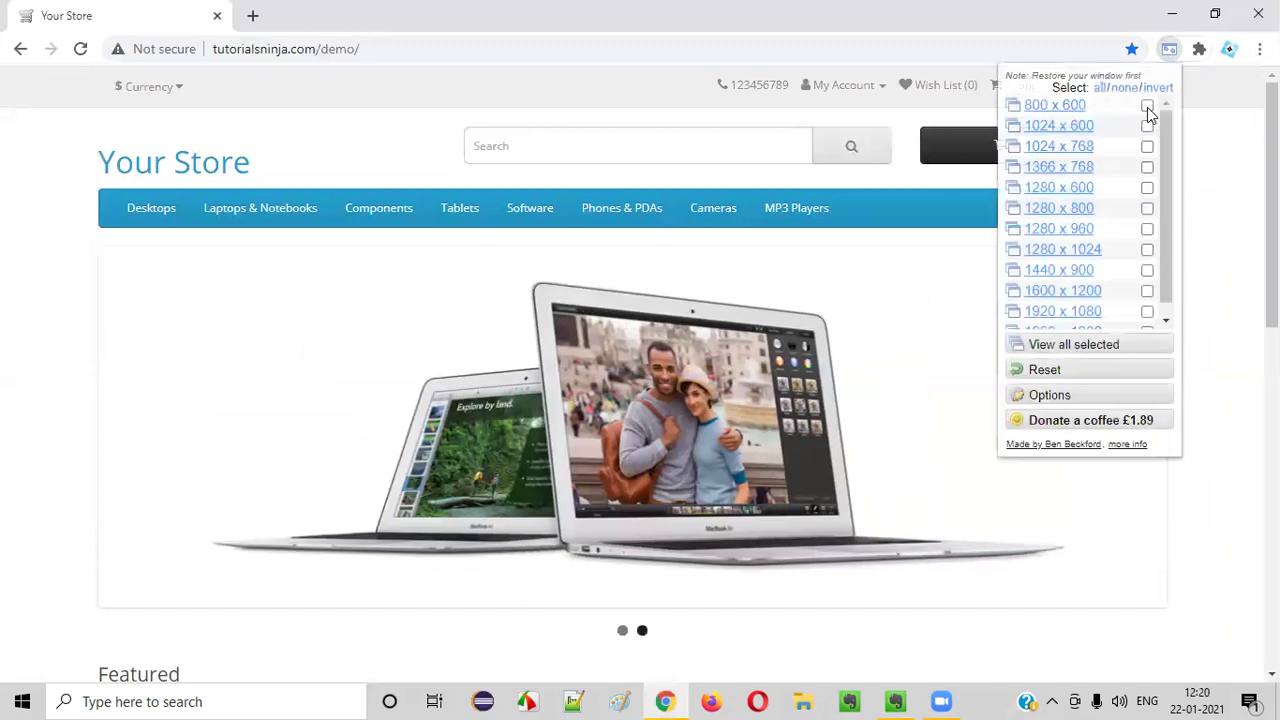
{"action": "scroll", "coordinate": [1060, 250], "scroll_direction": "down", "scroll_amount": 1}
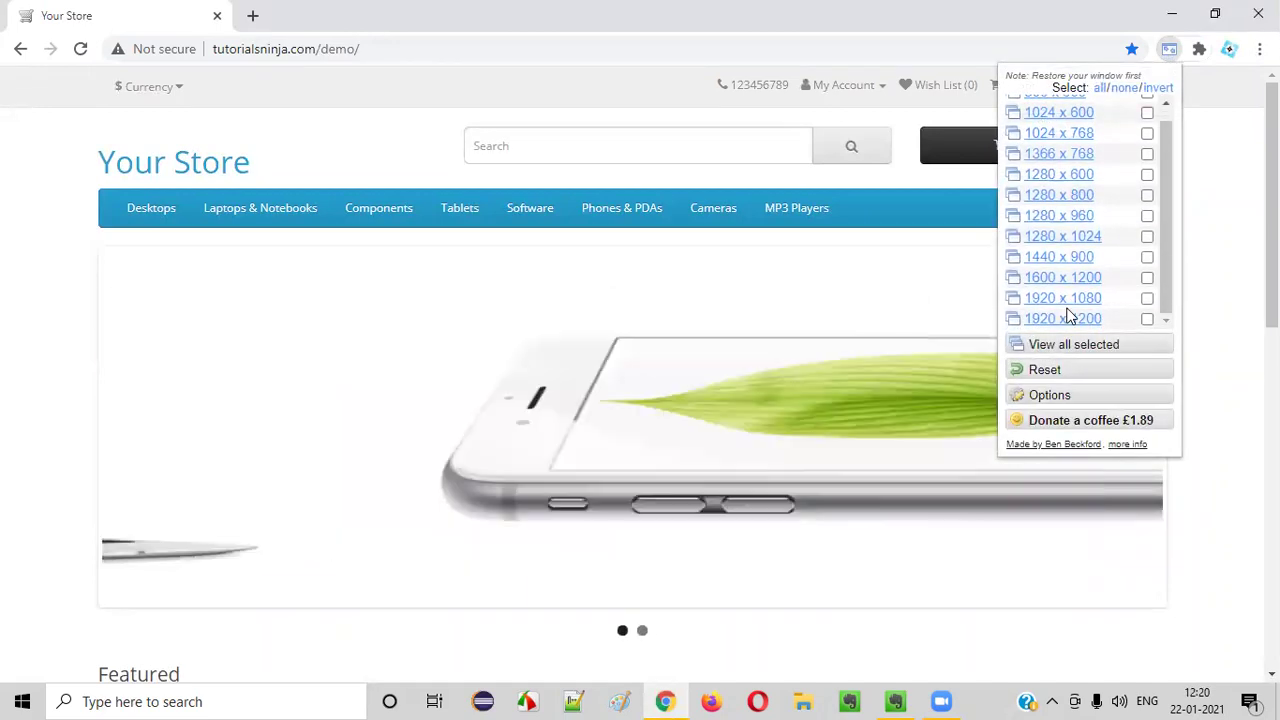
{"action": "scroll", "coordinate": [1078, 132], "scroll_direction": "up", "scroll_amount": 1}
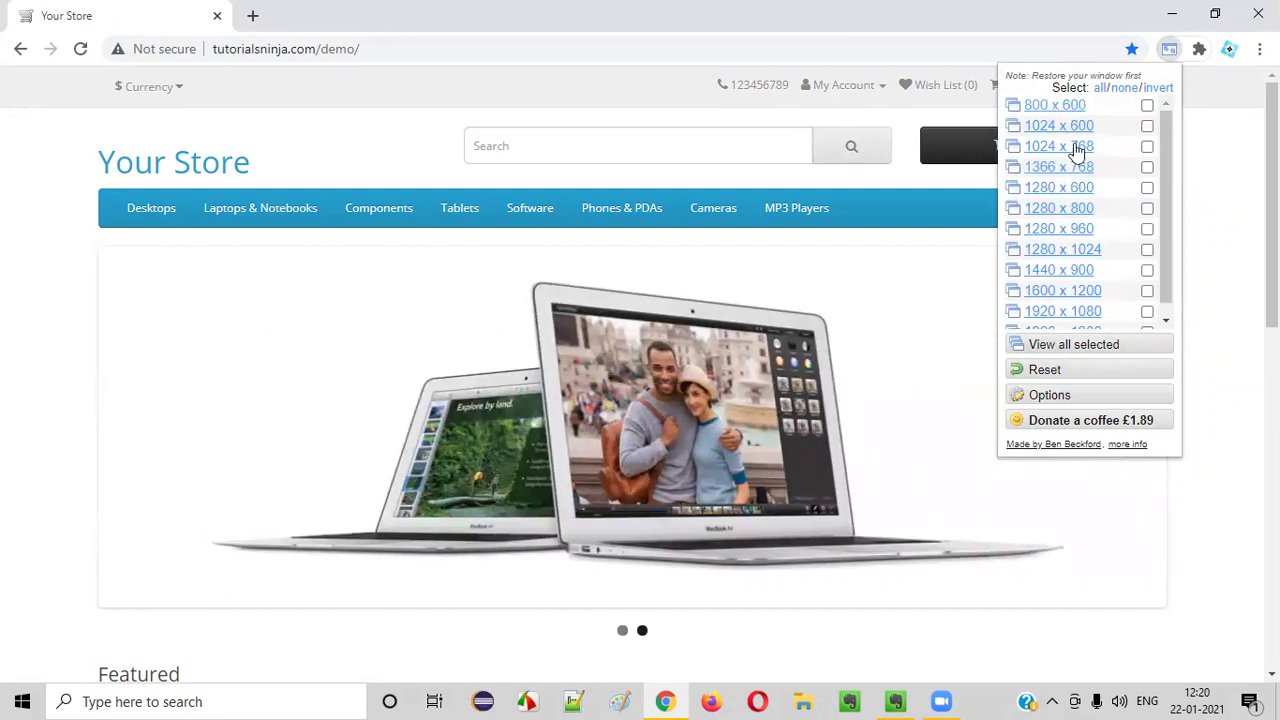
{"action": "scroll", "coordinate": [1071, 240], "scroll_direction": "down", "scroll_amount": 1}
{"action": "scroll", "coordinate": [1060, 130], "scroll_direction": "up", "scroll_amount": 1}
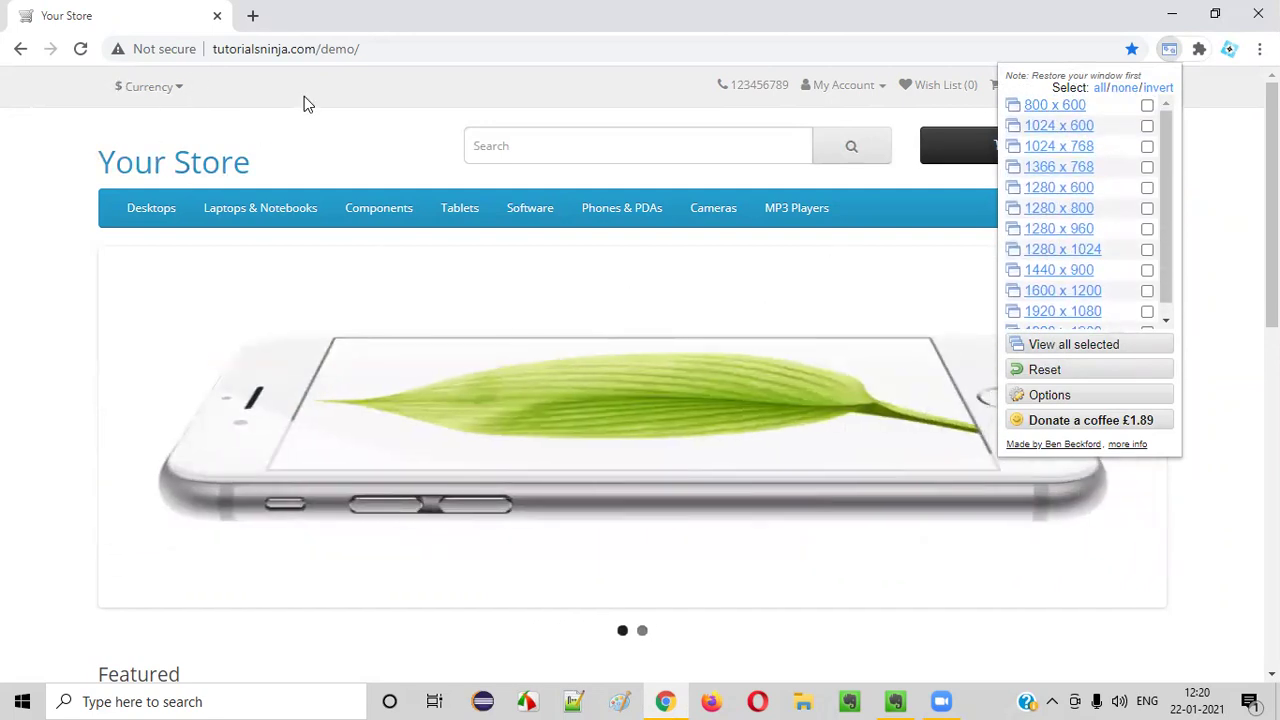
{"action": "left_click", "coordinate": [1057, 108]}
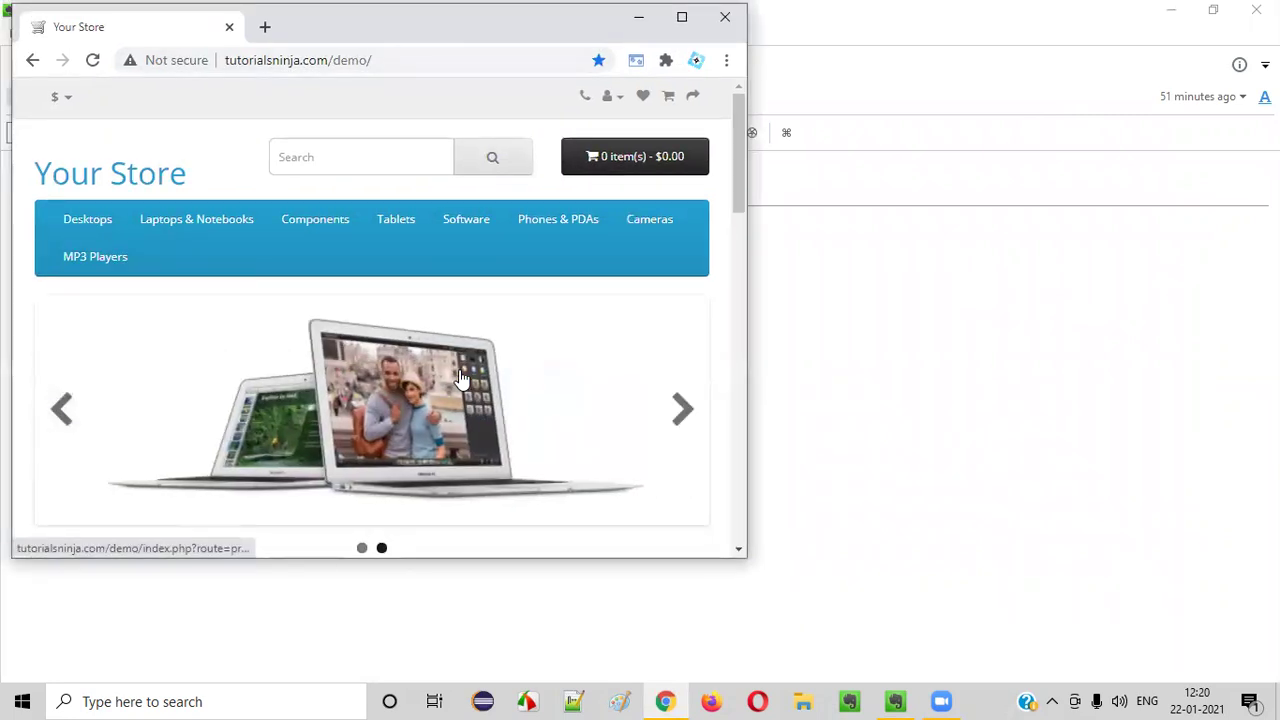
{"action": "scroll", "coordinate": [523, 311], "scroll_direction": "down", "scroll_amount": 10}
{"action": "scroll", "coordinate": [491, 406], "scroll_direction": "up", "scroll_amount": 10}
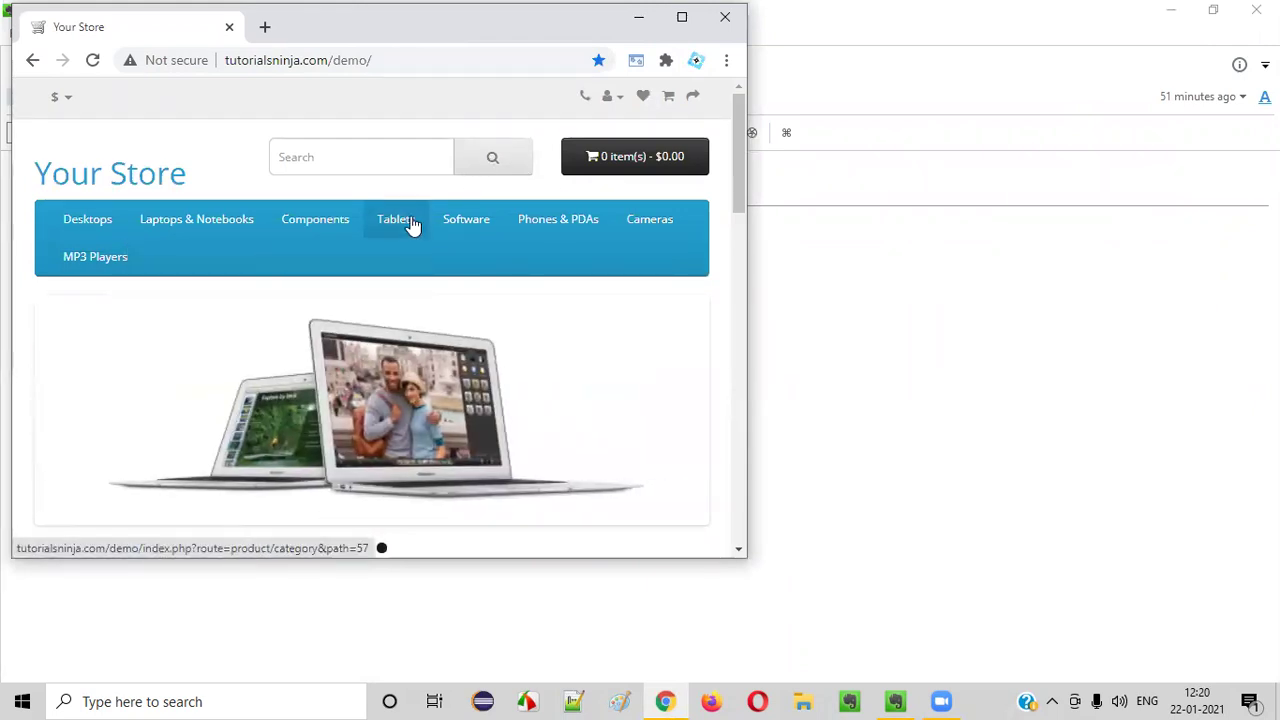
- Use Resolution Test to resize the browser window to 1440 x 900 and to 1920 x 1200
{"action": "left_click", "coordinate": [635, 62]}
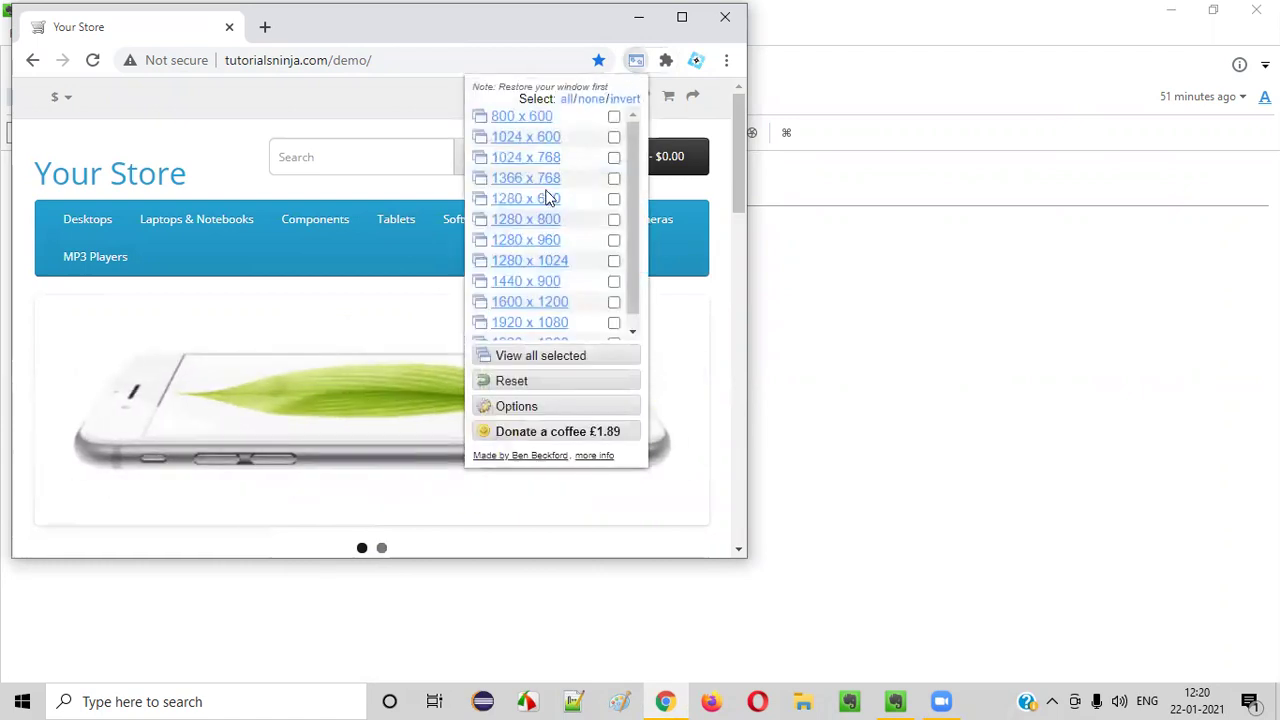
{"action": "left_click", "coordinate": [534, 286]}
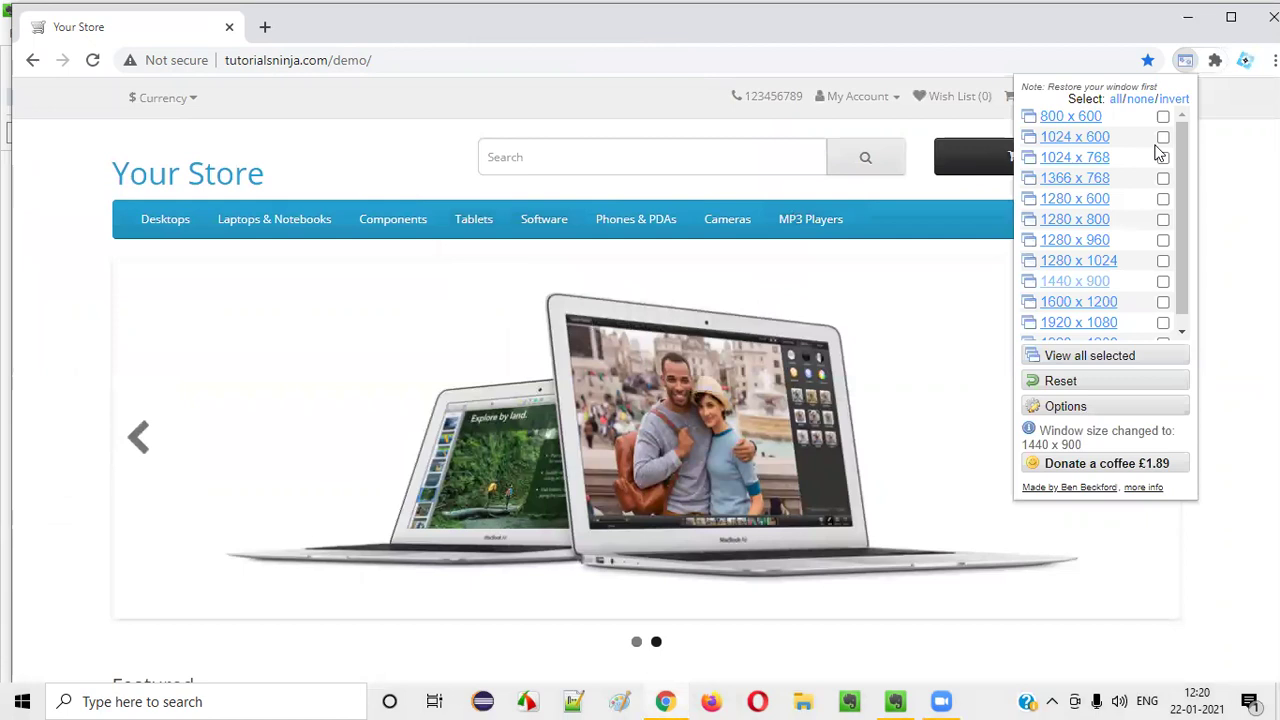
{"action": "scroll", "coordinate": [1100, 300], "scroll_direction": "down", "scroll_amount": 1}
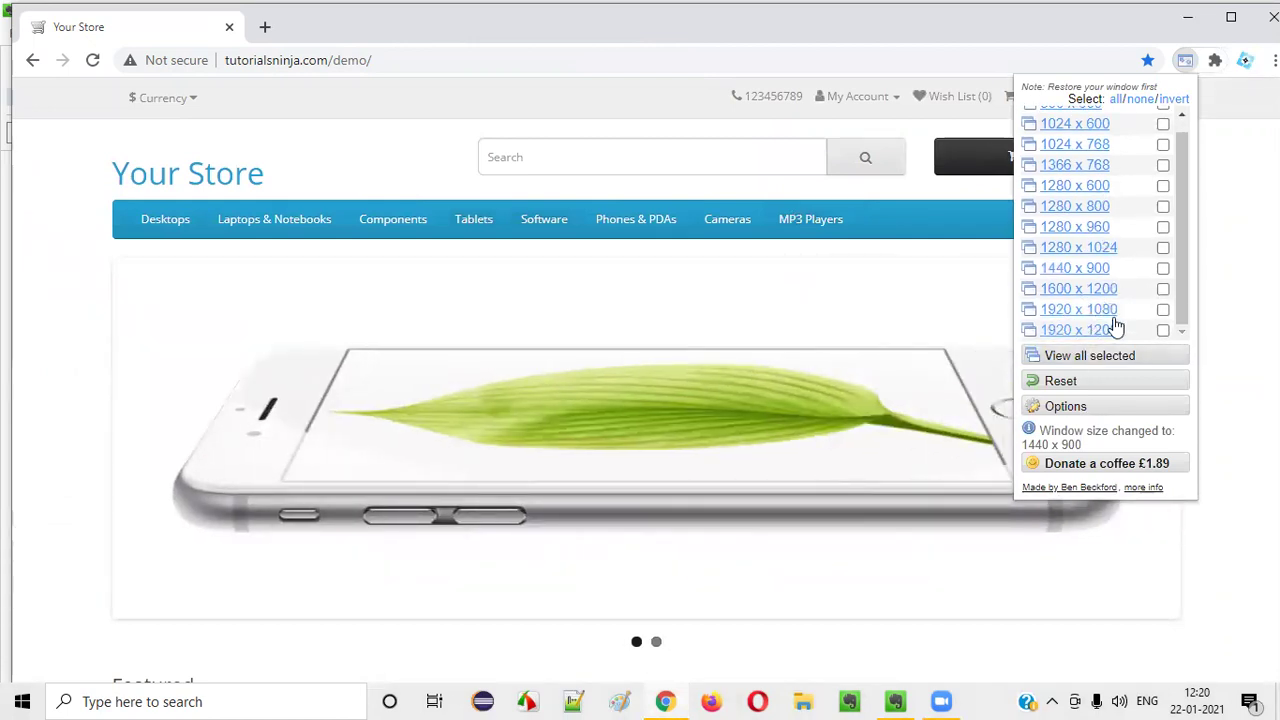
{"action": "left_click", "coordinate": [1079, 331]}
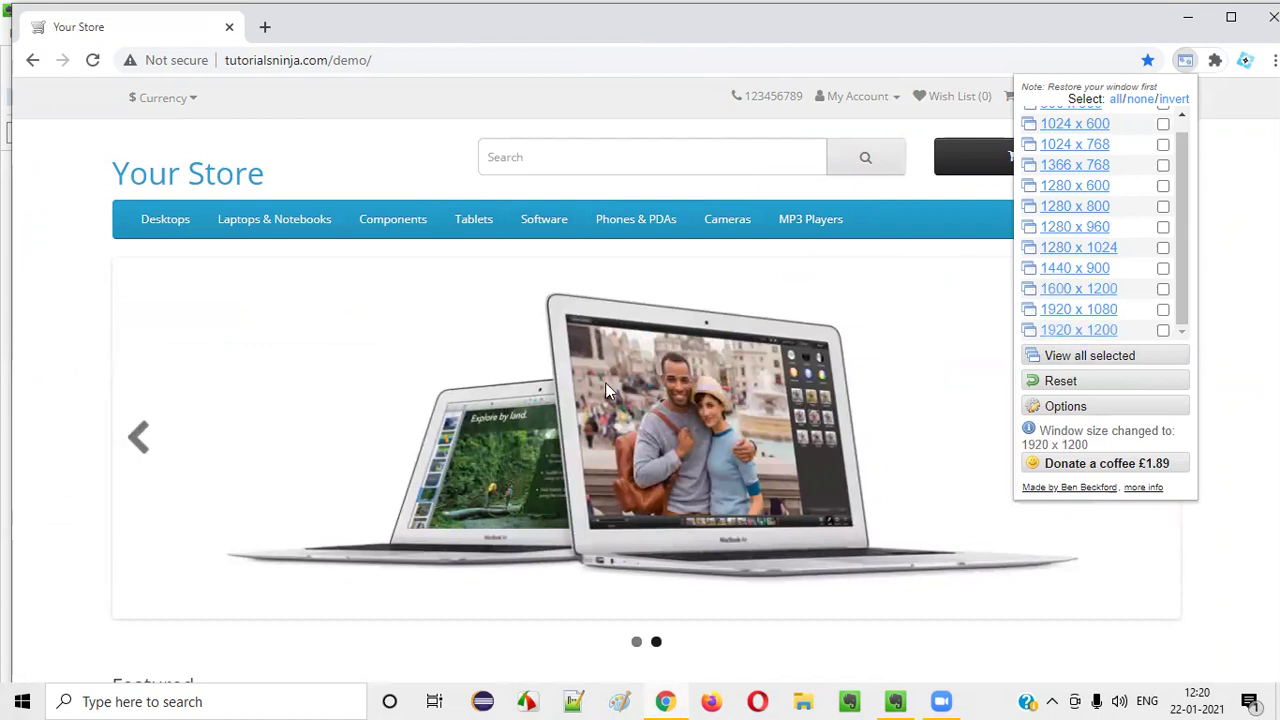
{"action": "left_click", "coordinate": [1113, 44]}
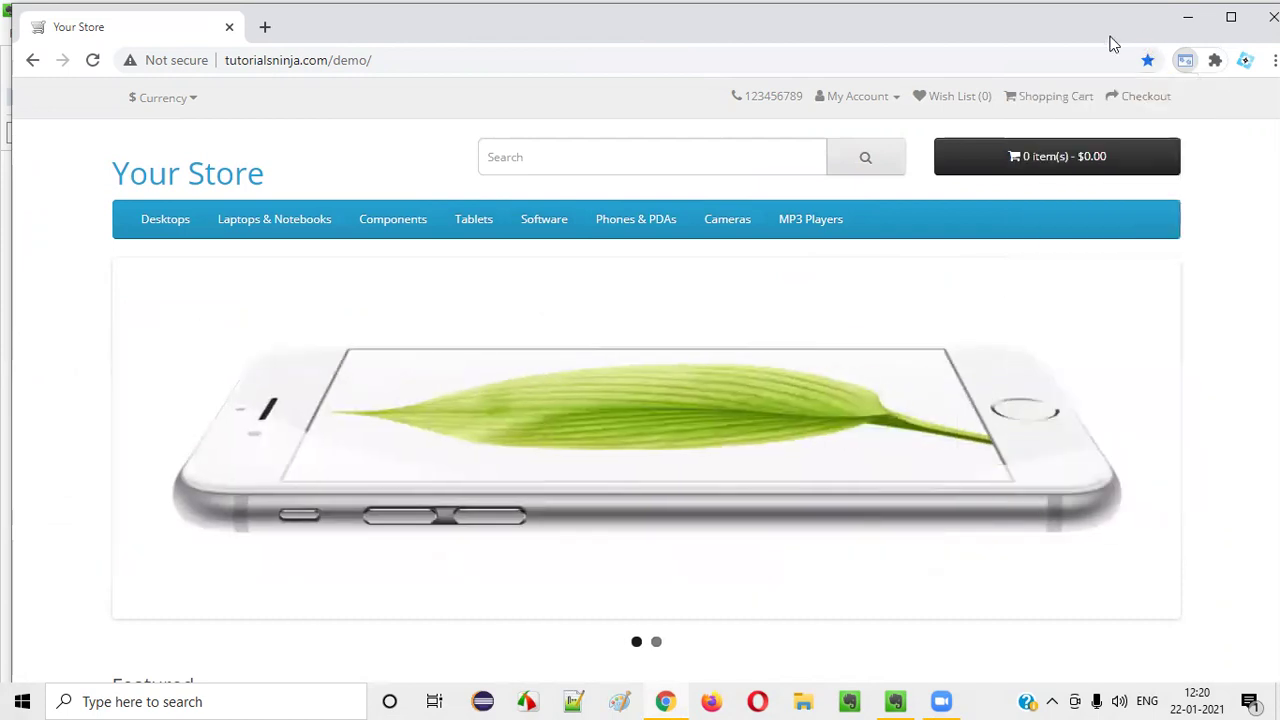
- Maximize the browser window, look through Resolution Test's preset resolutions and open the extension's options
{"action": "double_click", "coordinate": [1113, 44]}
{"action": "left_click", "coordinate": [1169, 48]}
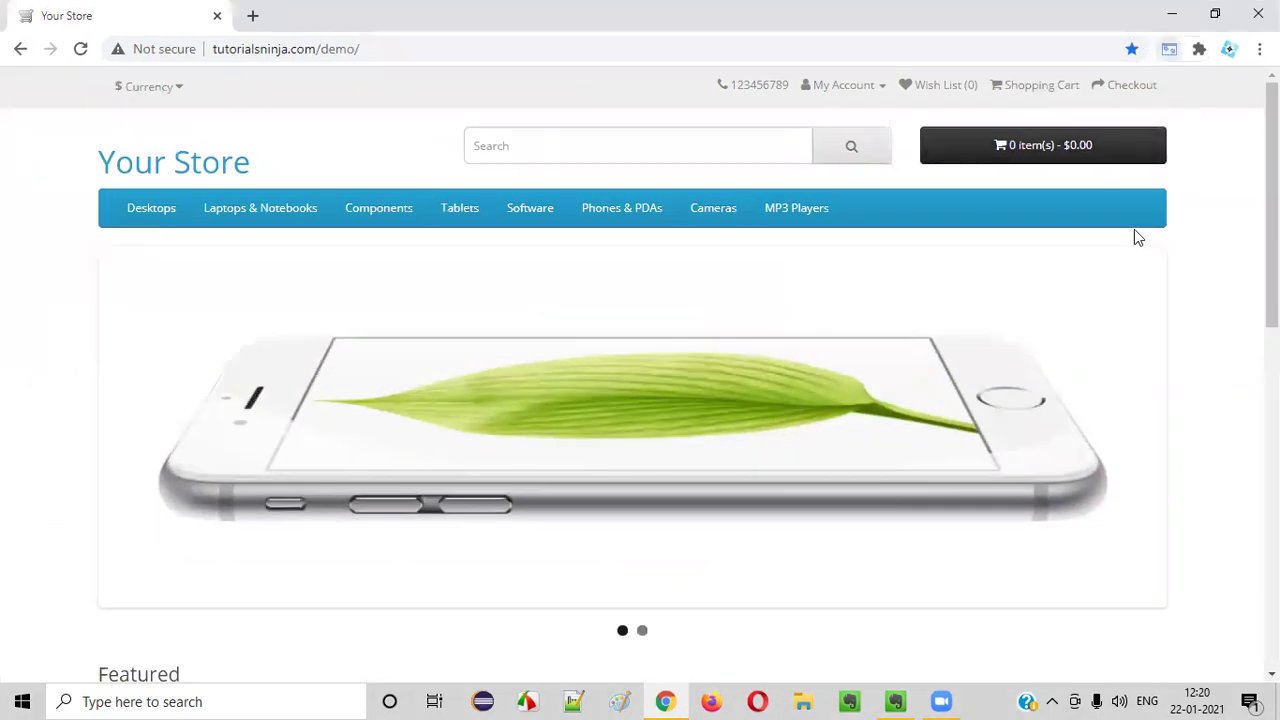
{"action": "scroll", "coordinate": [1092, 240], "scroll_direction": "up", "scroll_amount": 1}
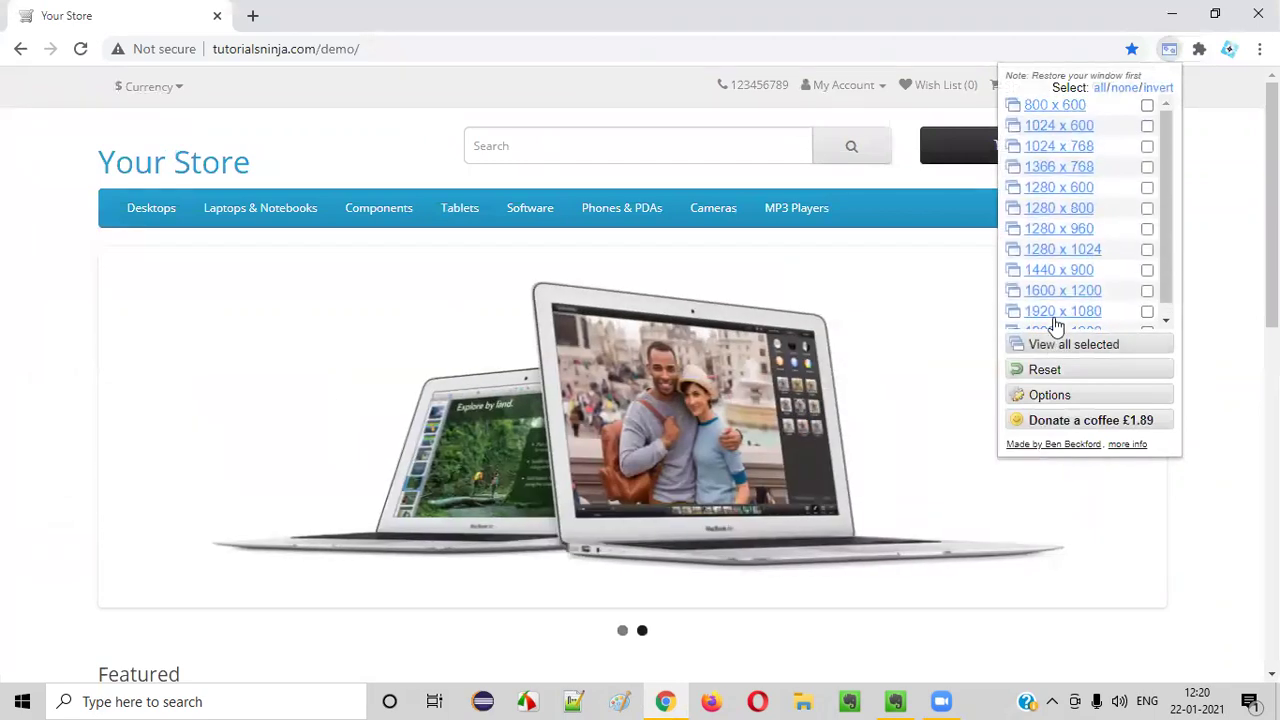
{"action": "scroll", "coordinate": [1064, 282], "scroll_direction": "down", "scroll_amount": 1}
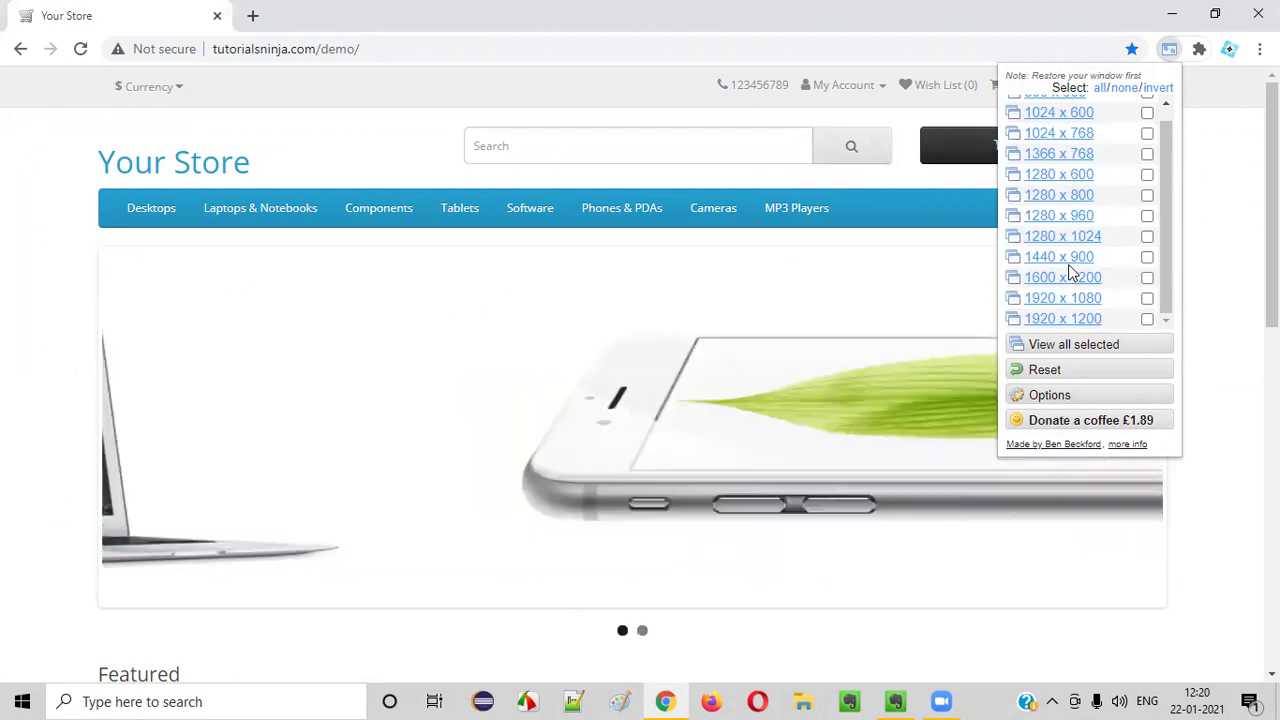
{"action": "scroll", "coordinate": [1070, 165], "scroll_direction": "up", "scroll_amount": 1}
{"action": "scroll", "coordinate": [1068, 320], "scroll_direction": "down", "scroll_amount": 1}
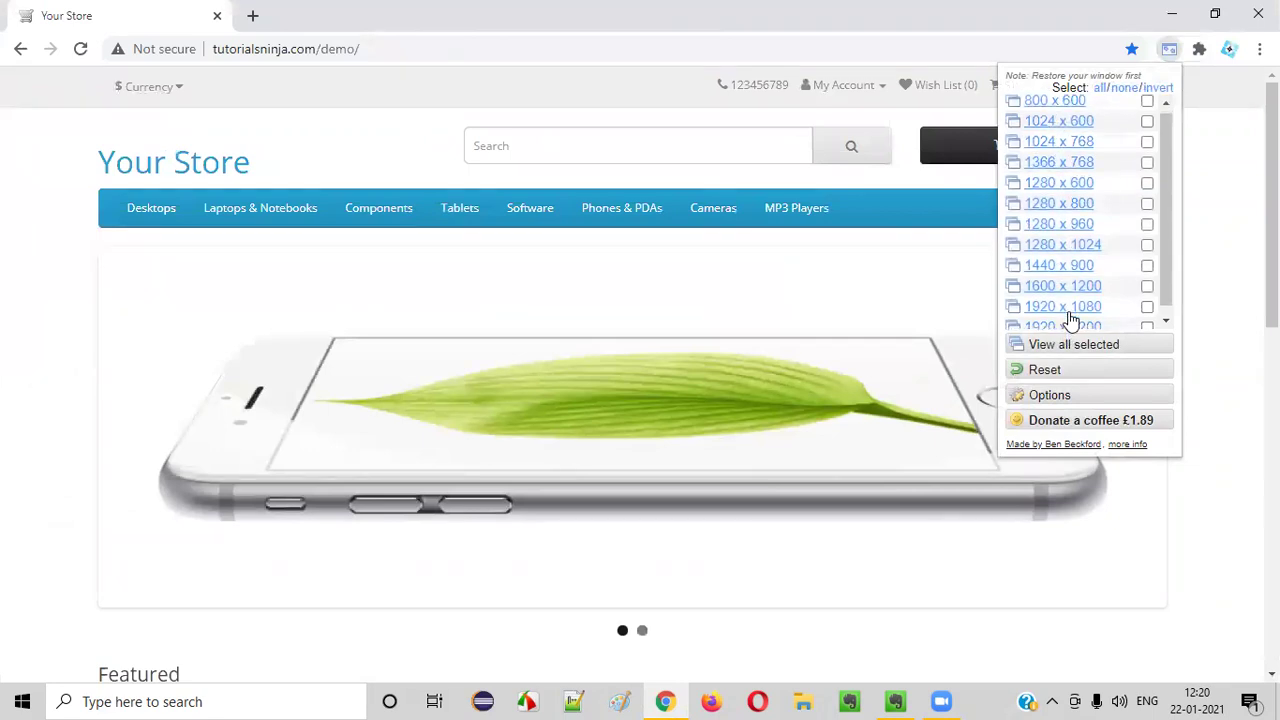
{"action": "left_click", "coordinate": [1071, 408]}
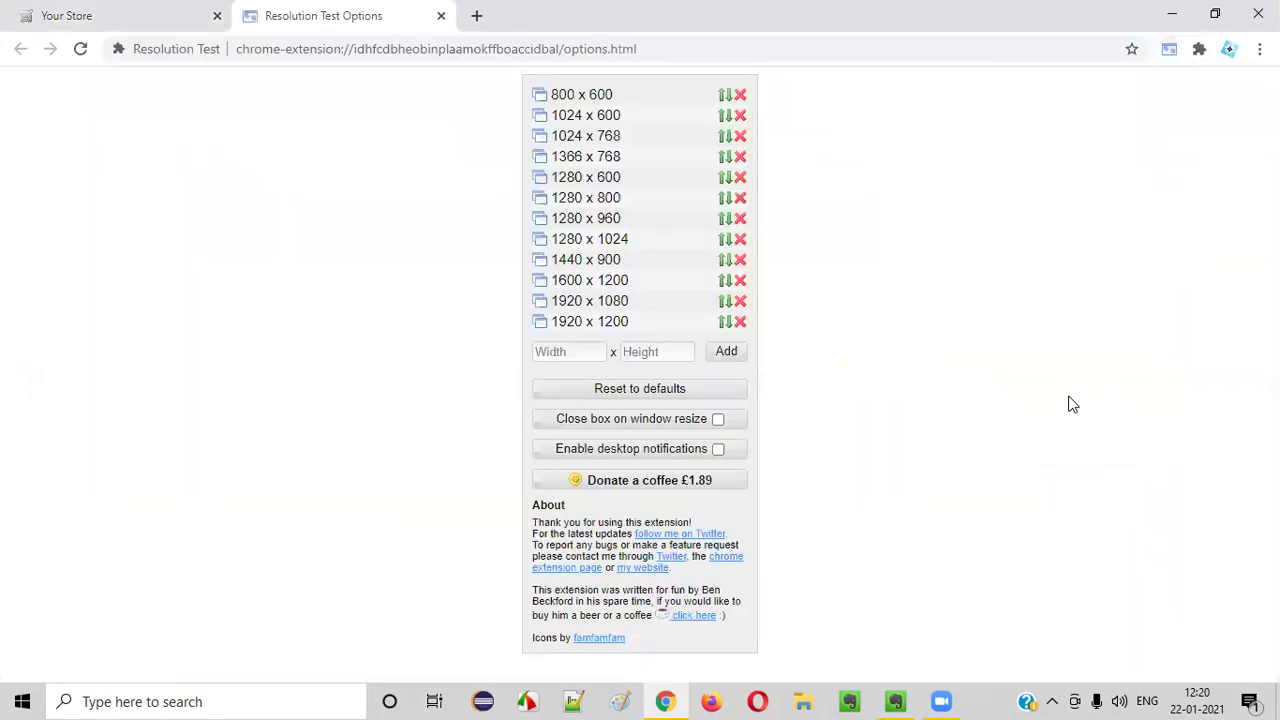
- Add a custom resolution of 300 x 500 to Resolution Test's list
{"action": "left_click", "coordinate": [575, 350]}
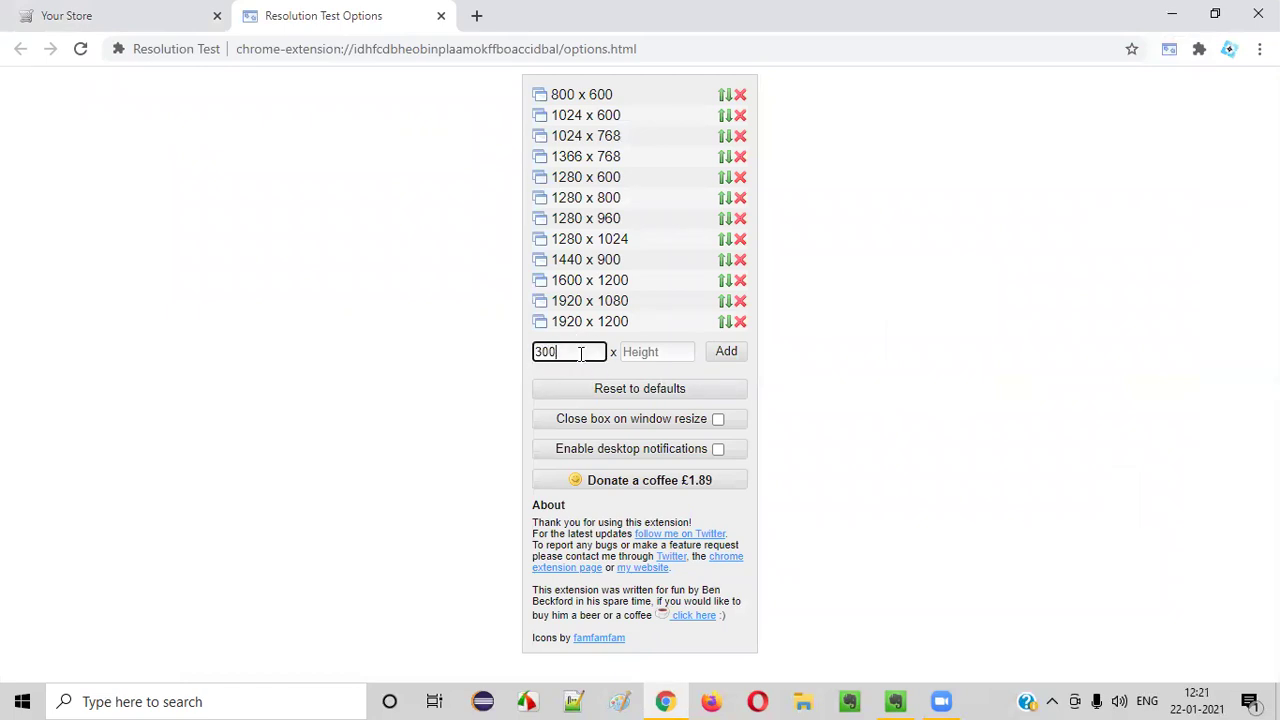
{"action": "left_click", "coordinate": [660, 353]}
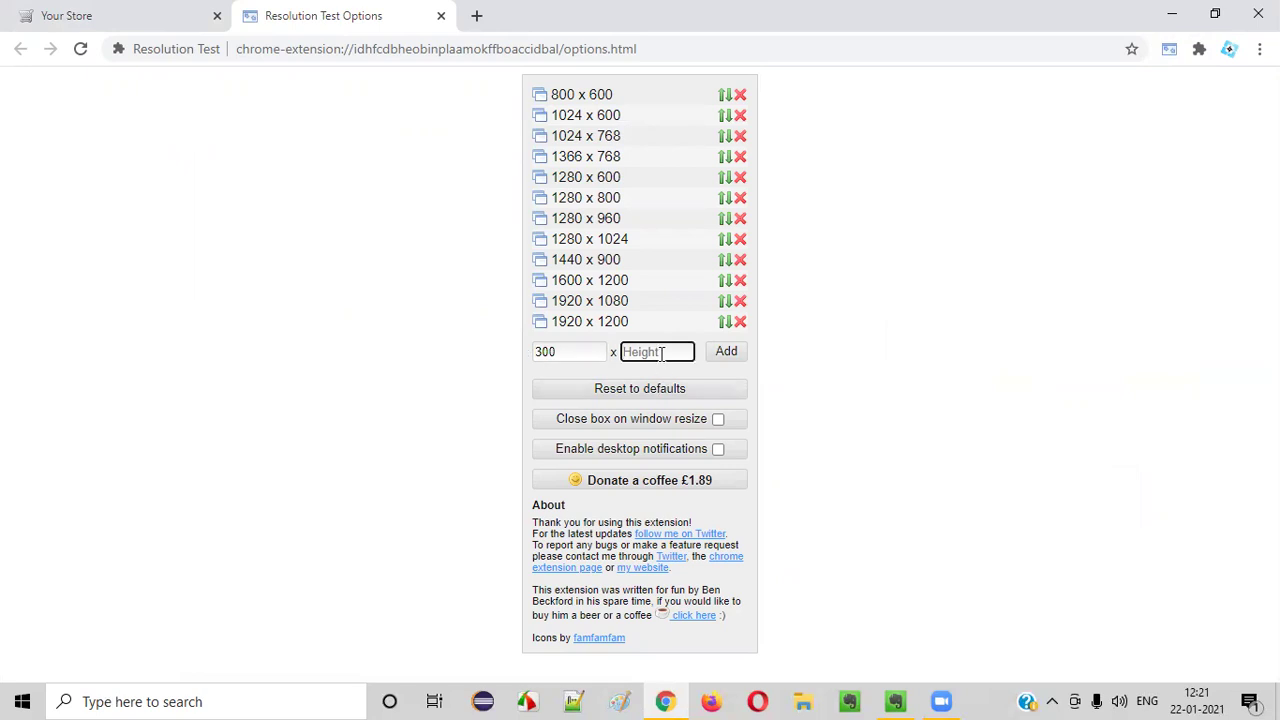
{"action": "key", "text": "shift+Tab"}
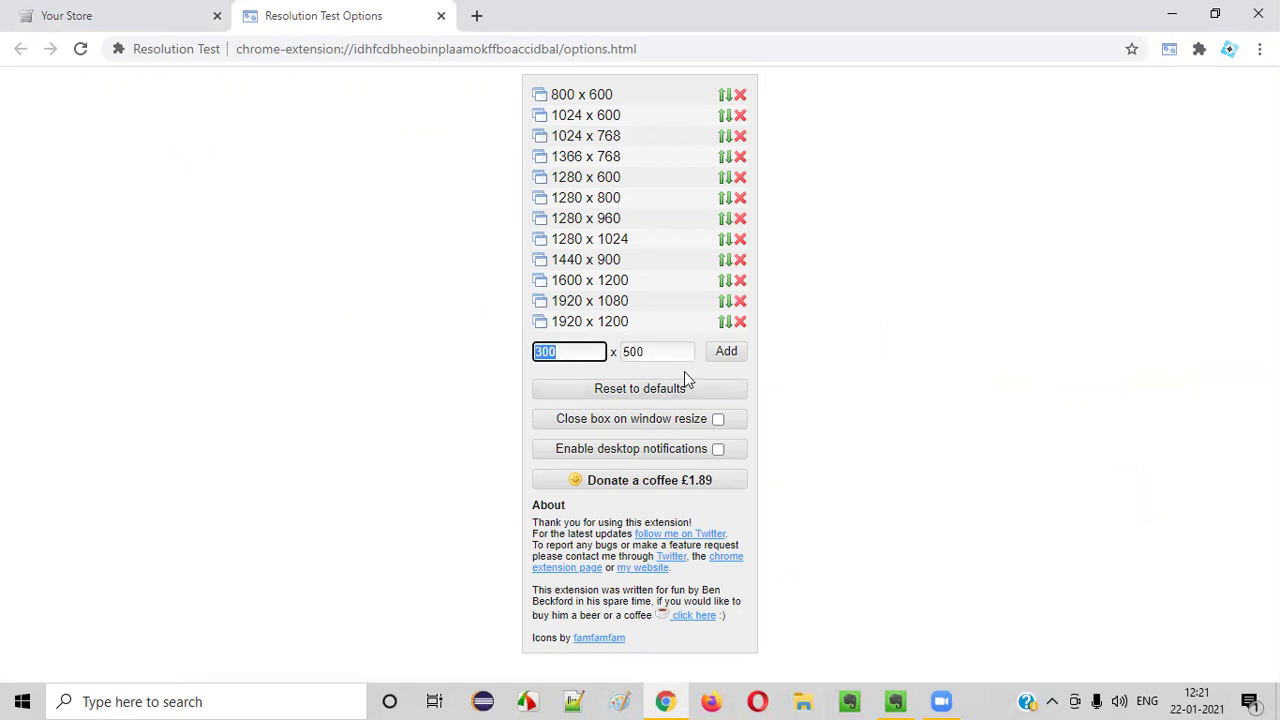
{"action": "key", "text": "Tab"}
{"action": "left_click", "coordinate": [470, 372]}
{"action": "key", "text": "Tab"}
{"action": "key", "text": "Tab"}
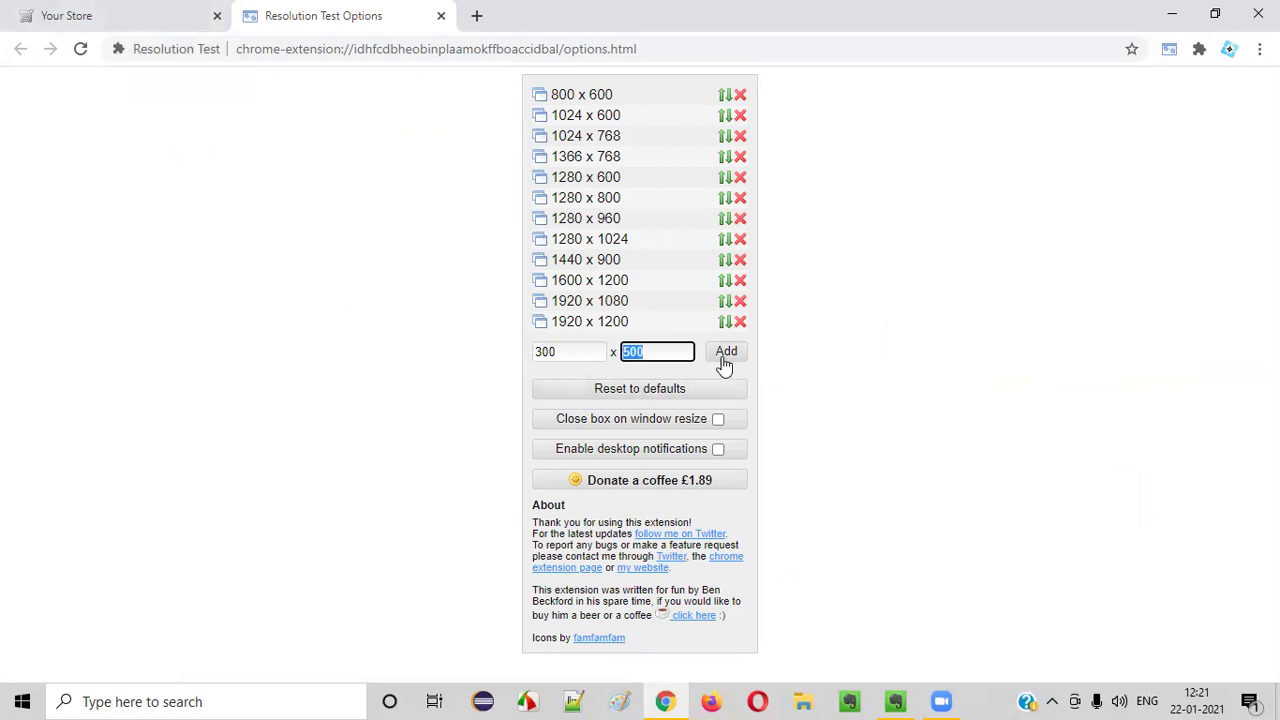
{"action": "left_click", "coordinate": [727, 362]}
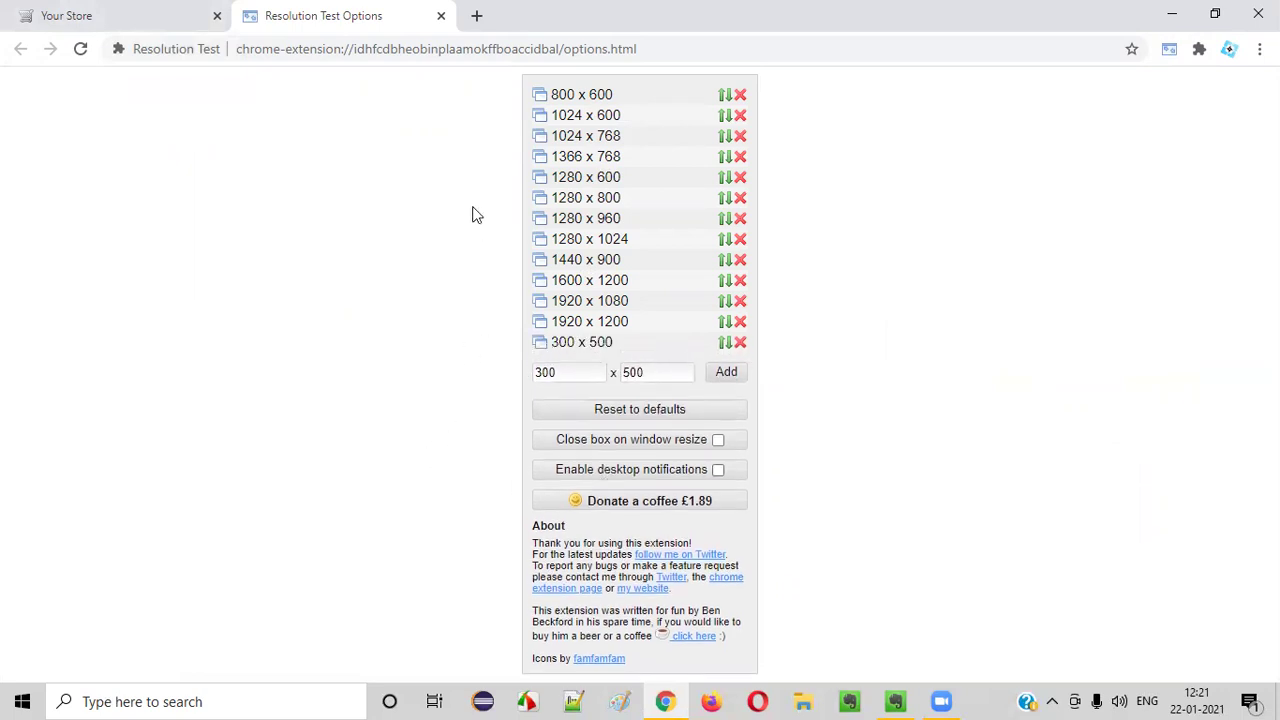
- Close the options page and resize the store's browser window to the custom 300 x 500 resolution with Resolution Test
{"action": "left_click", "coordinate": [441, 16]}
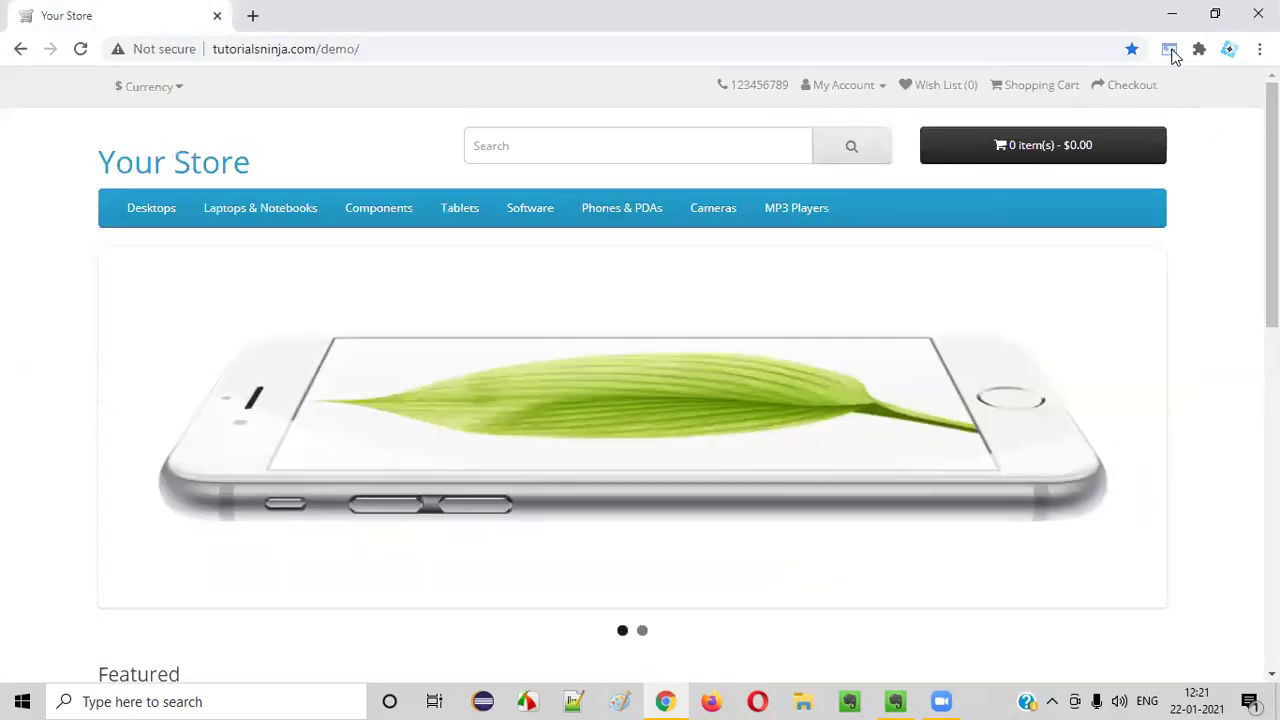
{"action": "left_click", "coordinate": [1169, 49]}
{"action": "scroll", "coordinate": [1077, 152], "scroll_direction": "down", "scroll_amount": 2}
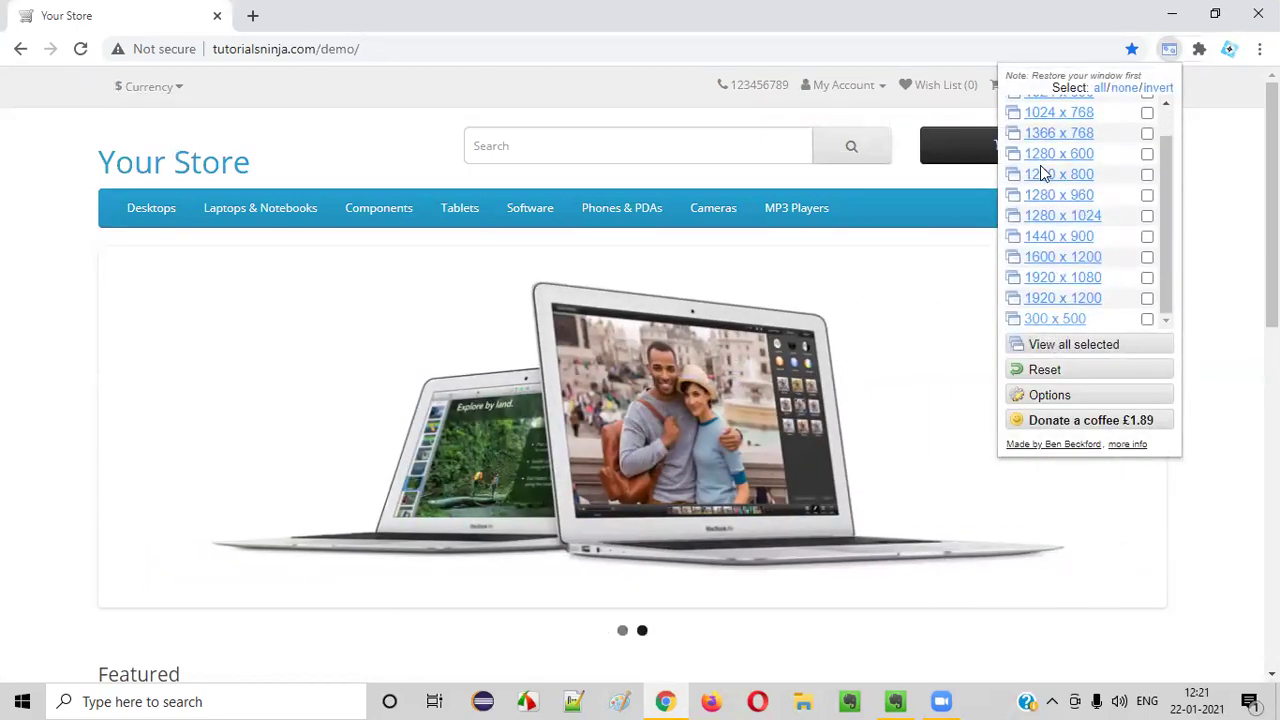
{"action": "scroll", "coordinate": [1055, 130], "scroll_direction": "up", "scroll_amount": 2}
{"action": "scroll", "coordinate": [1058, 113], "scroll_direction": "down", "scroll_amount": 1}
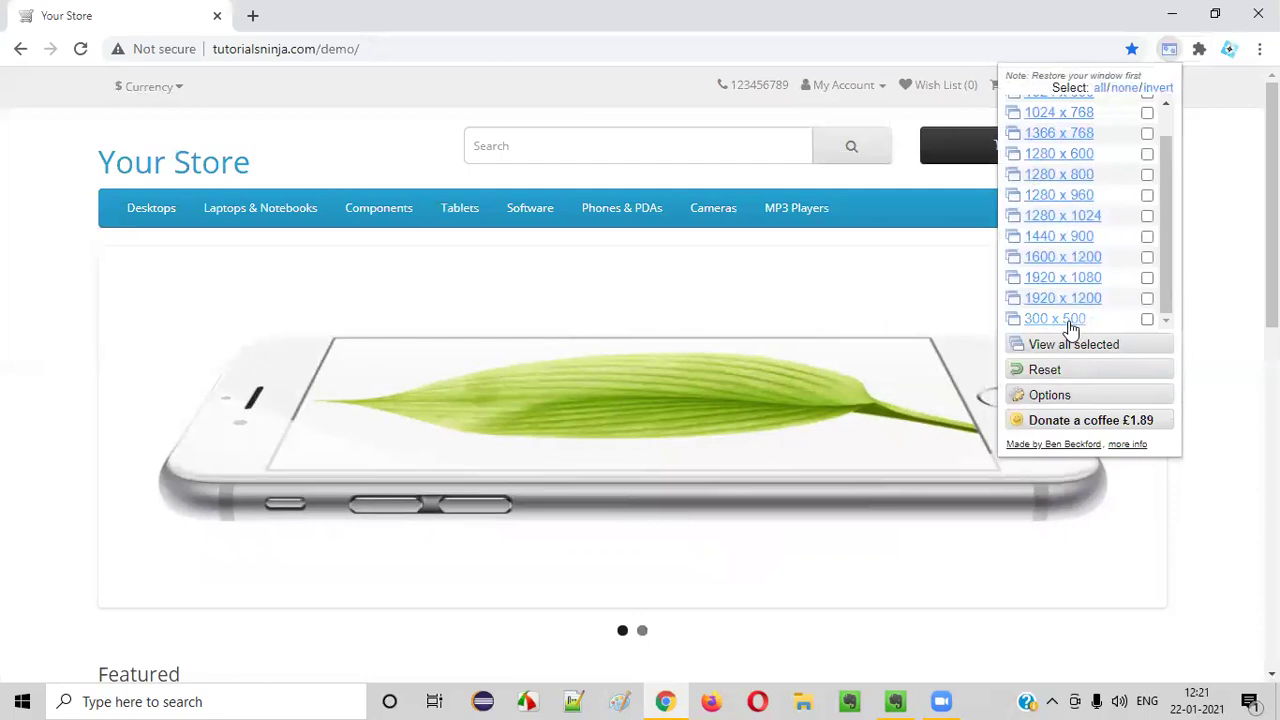
{"action": "left_click", "coordinate": [1055, 319]}
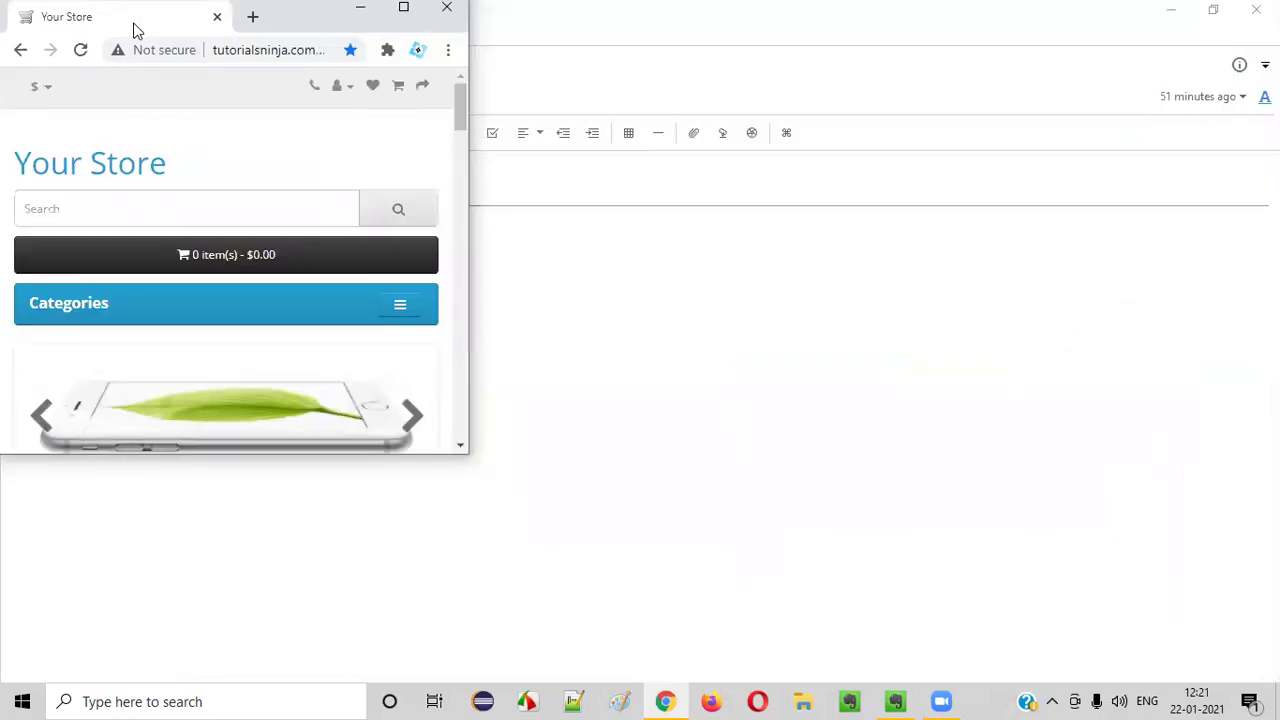
- Move the shrunken browser window away from the screen corner and check the store page's compact layout from header to lower content
{"action": "left_click_drag", "start_coordinate": [137, 30], "coordinate": [163, 79]}
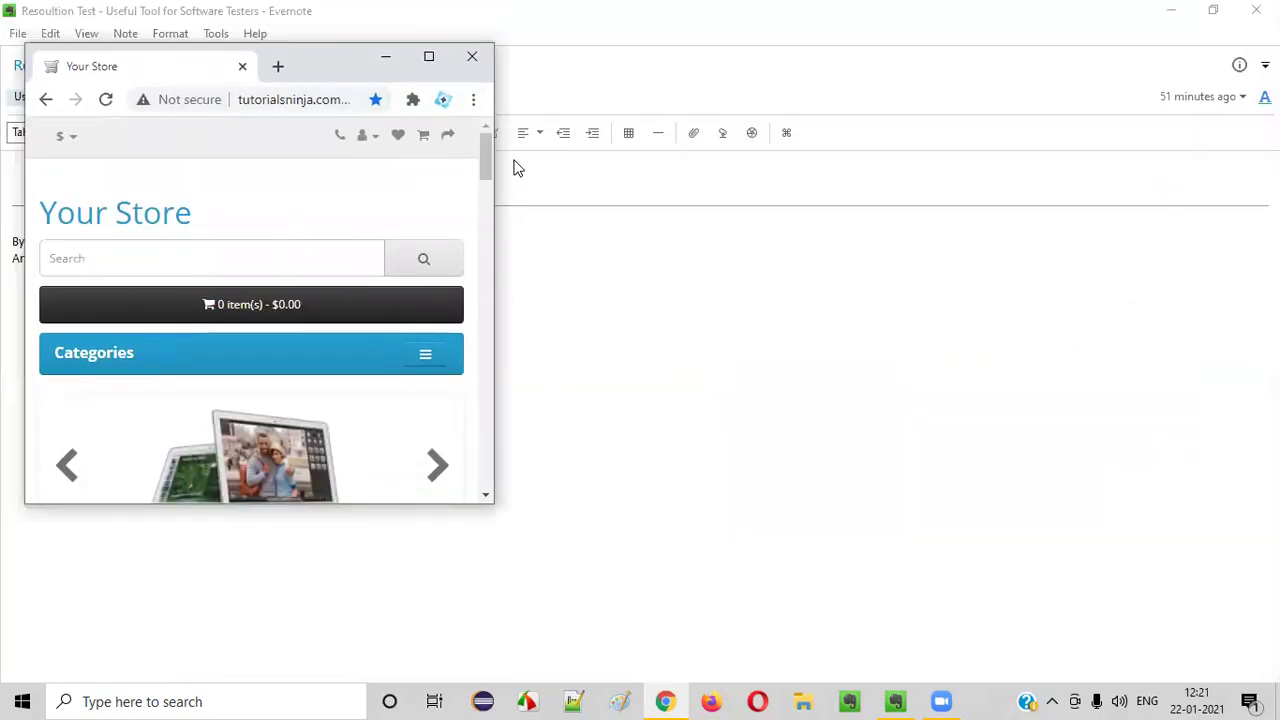
{"action": "mouse_move", "coordinate": [485, 144]}
{"action": "left_mouse_down"}
{"action": "mouse_move", "coordinate": [446, 477]}
{"action": "mouse_move", "coordinate": [476, 135]}
{"action": "left_mouse_up"}
{"action": "left_click_drag", "start_coordinate": [487, 152], "coordinate": [514, 414]}
{"action": "left_click_drag", "start_coordinate": [517, 247], "coordinate": [503, 129]}
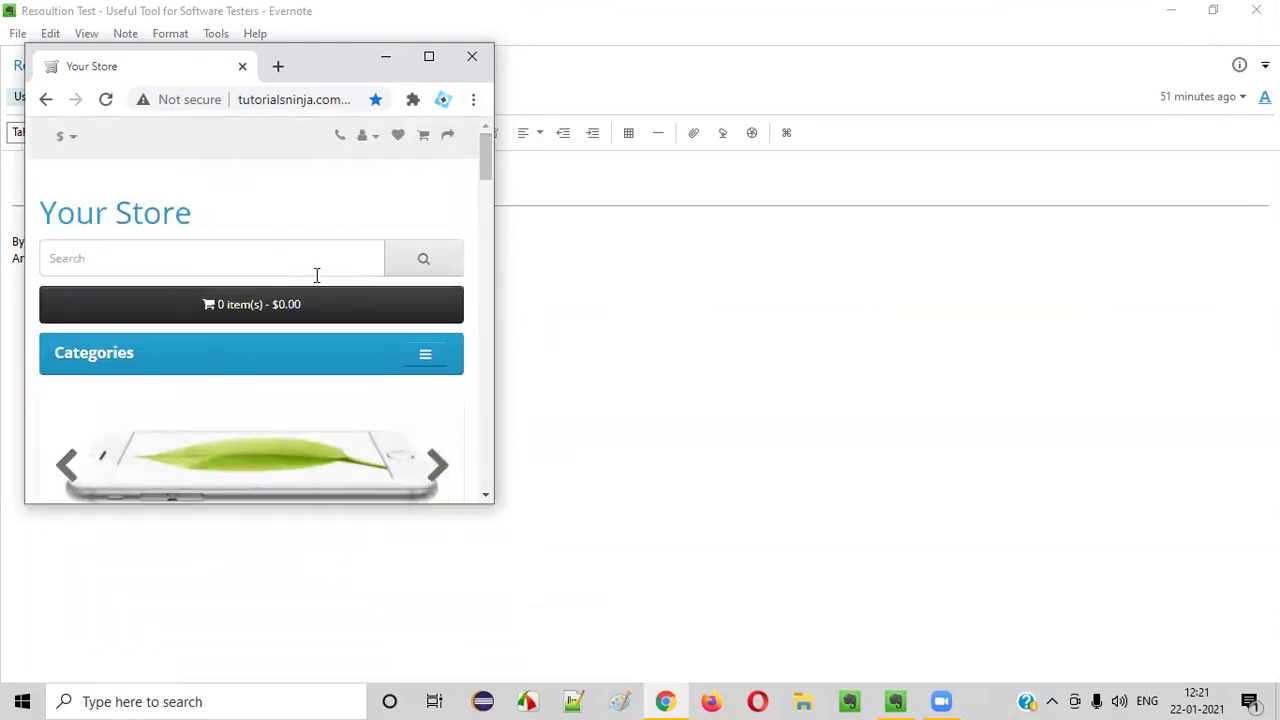
- Switch to the Evernote note on Resolution Test and review its title and the bullet about testing at different resolutions
{"action": "left_click", "coordinate": [755, 421]}
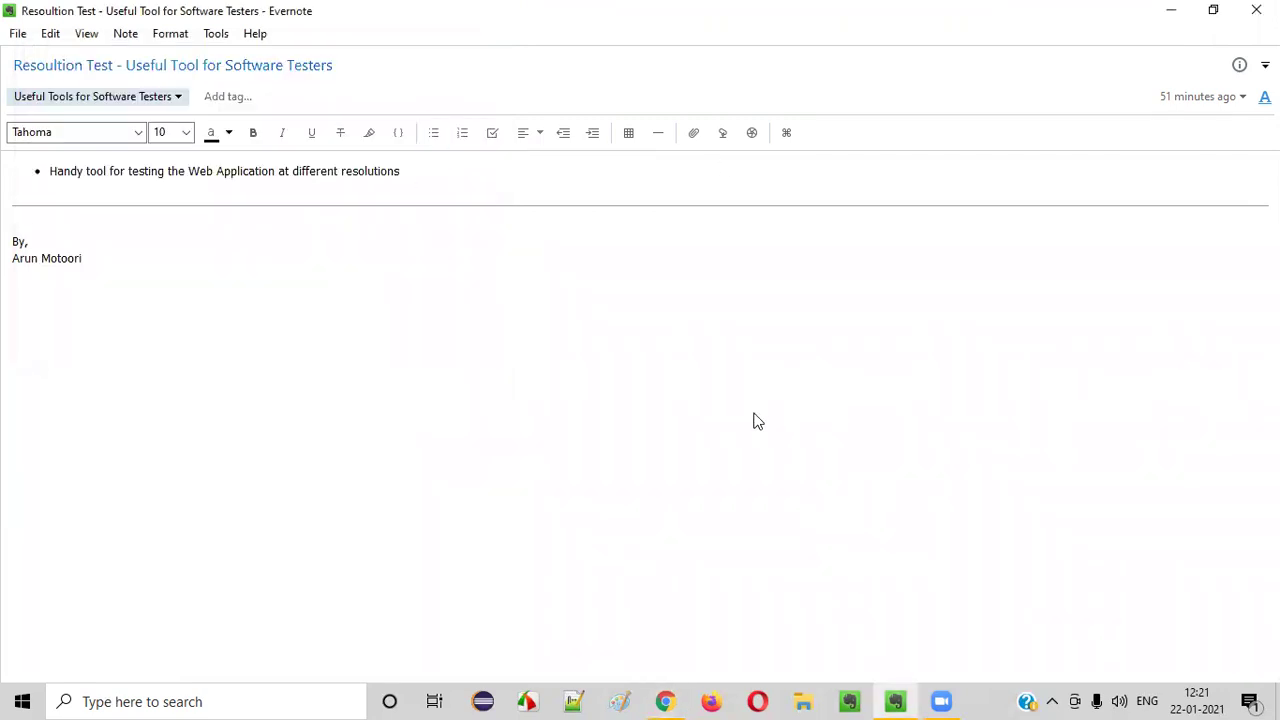
{"action": "left_click_drag", "start_coordinate": [114, 64], "coordinate": [9, 61]}
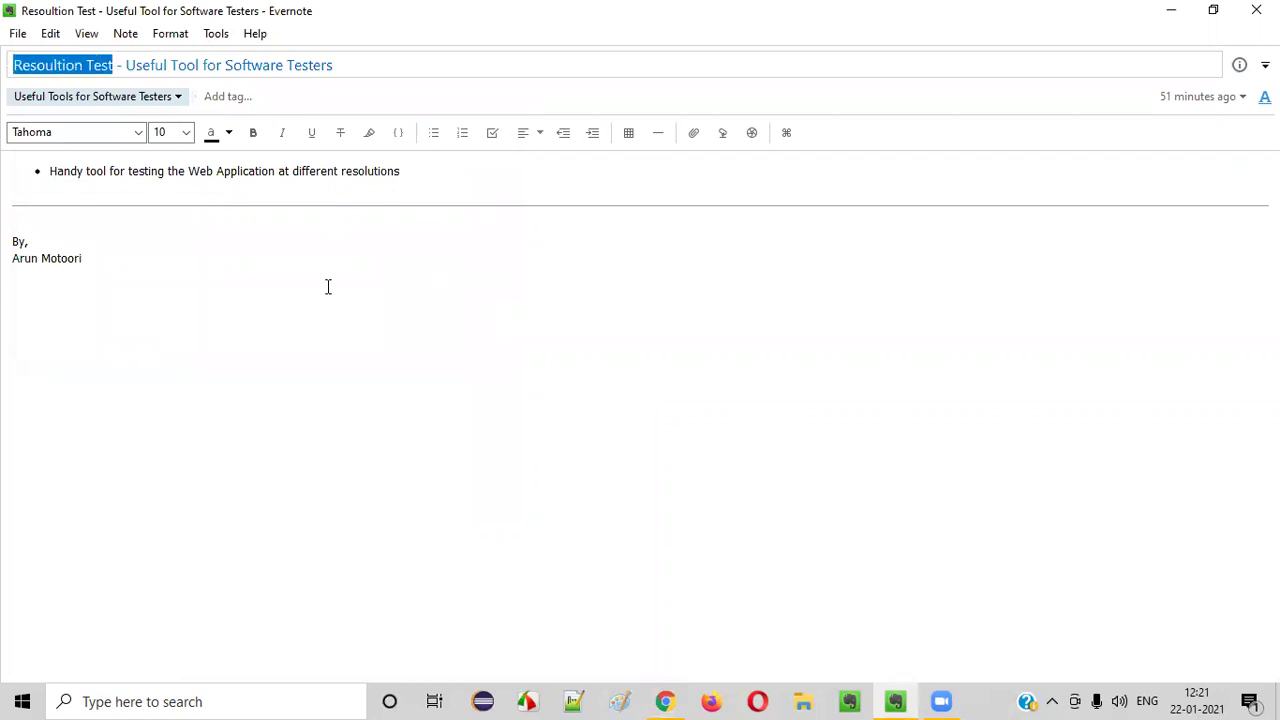
{"action": "left_click", "coordinate": [328, 287]}
{"action": "left_click_drag", "start_coordinate": [192, 170], "coordinate": [414, 163]}
{"action": "left_click", "coordinate": [416, 281]}
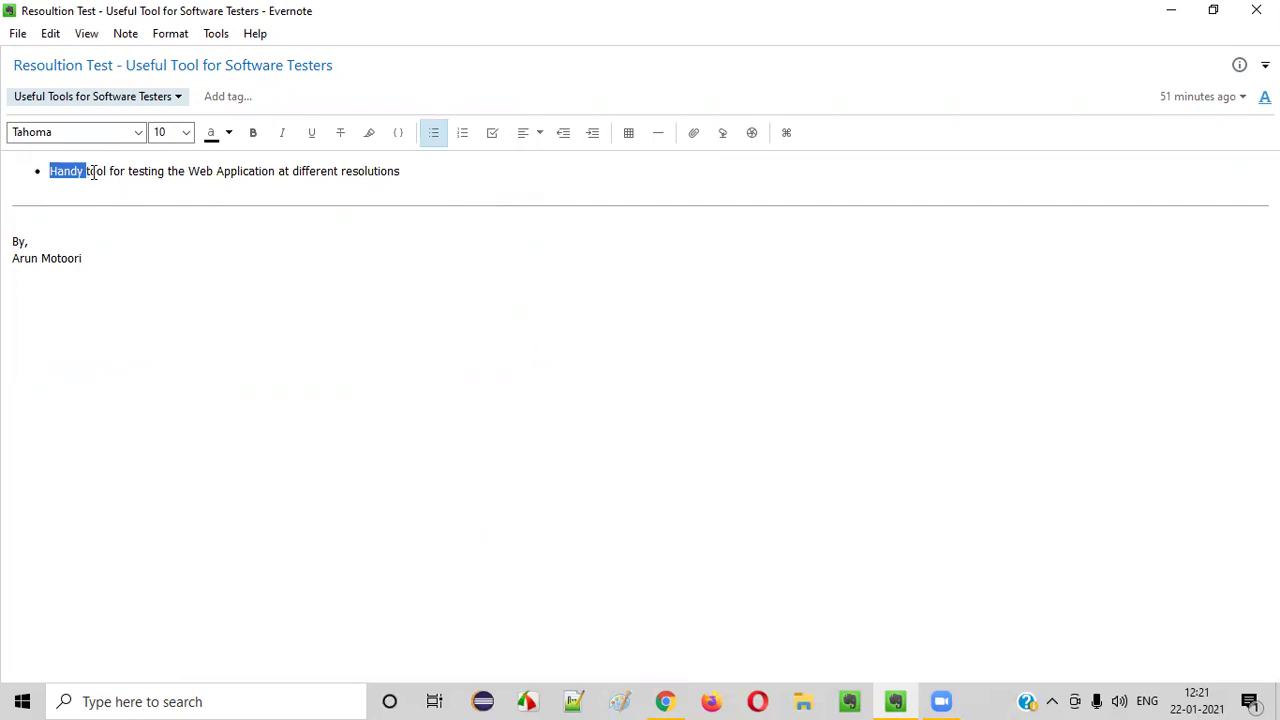
{"action": "left_click_drag", "start_coordinate": [92, 172], "coordinate": [106, 171]}
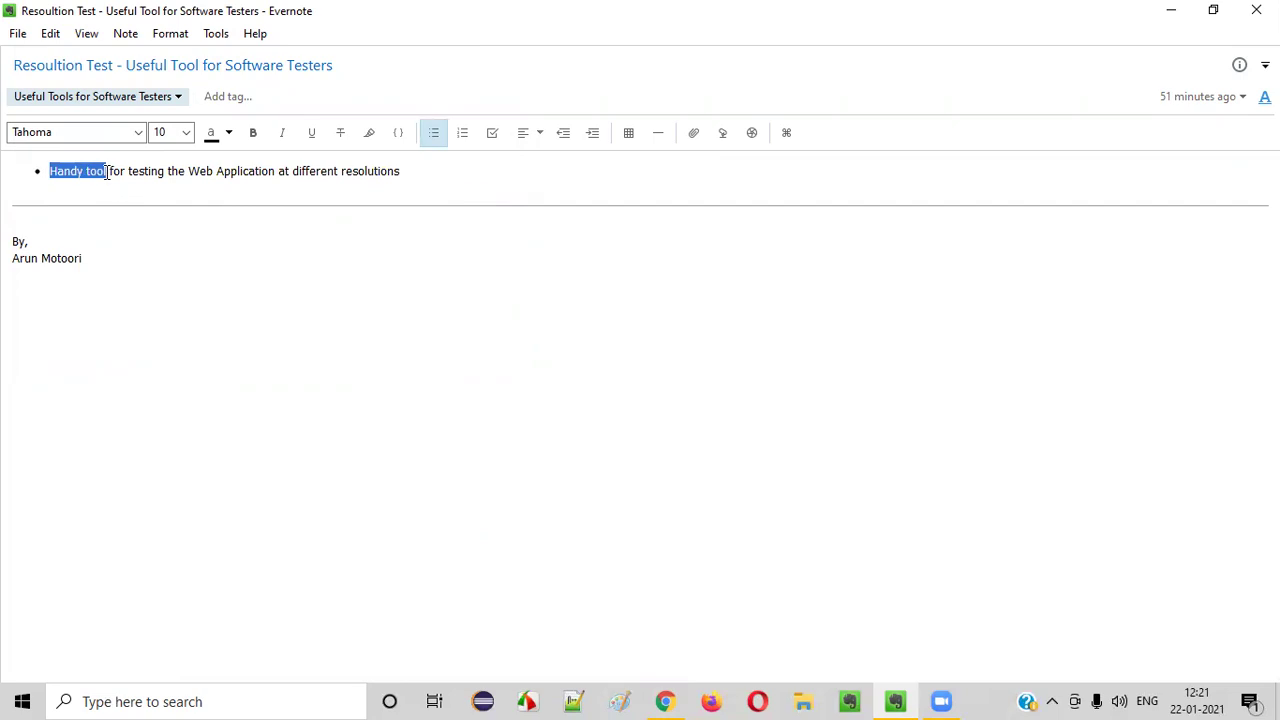
- Switch back to Chrome, maximize the store window and open Resolution Test's list of resolutions
{"action": "left_click", "coordinate": [668, 700]}
{"action": "left_click", "coordinate": [413, 101]}
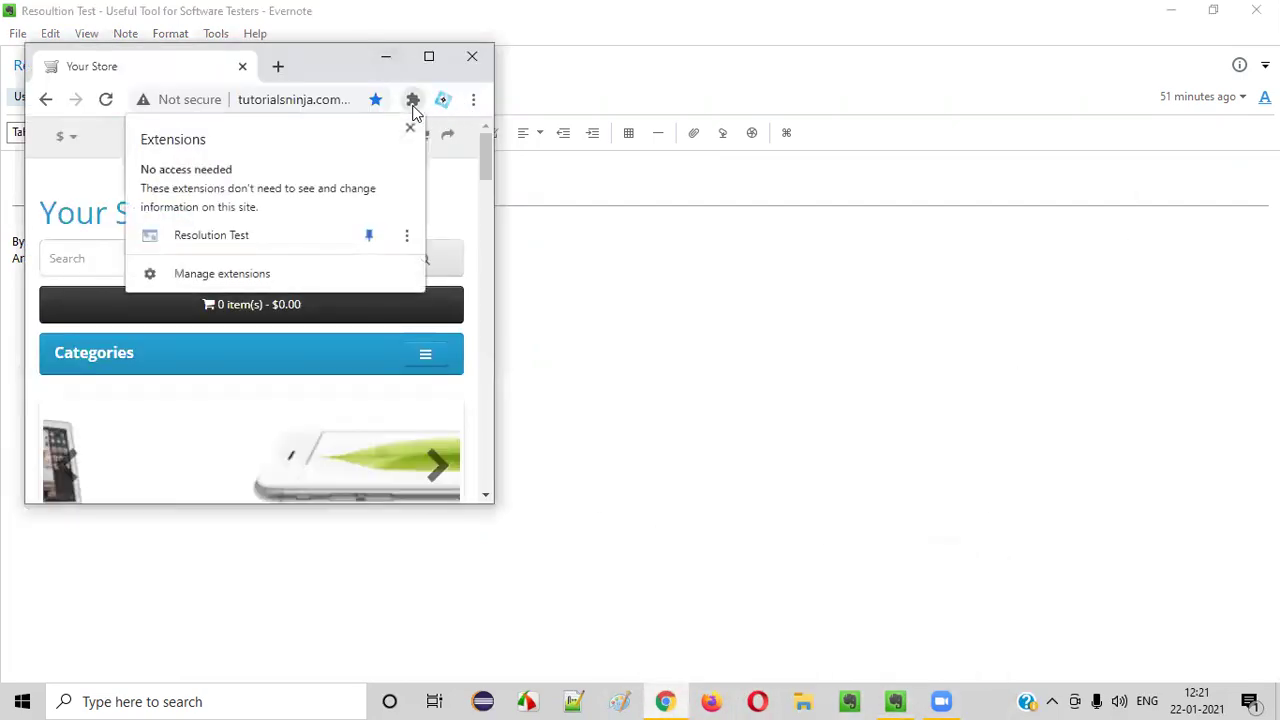
{"action": "left_click", "coordinate": [458, 220]}
{"action": "left_click", "coordinate": [429, 57]}
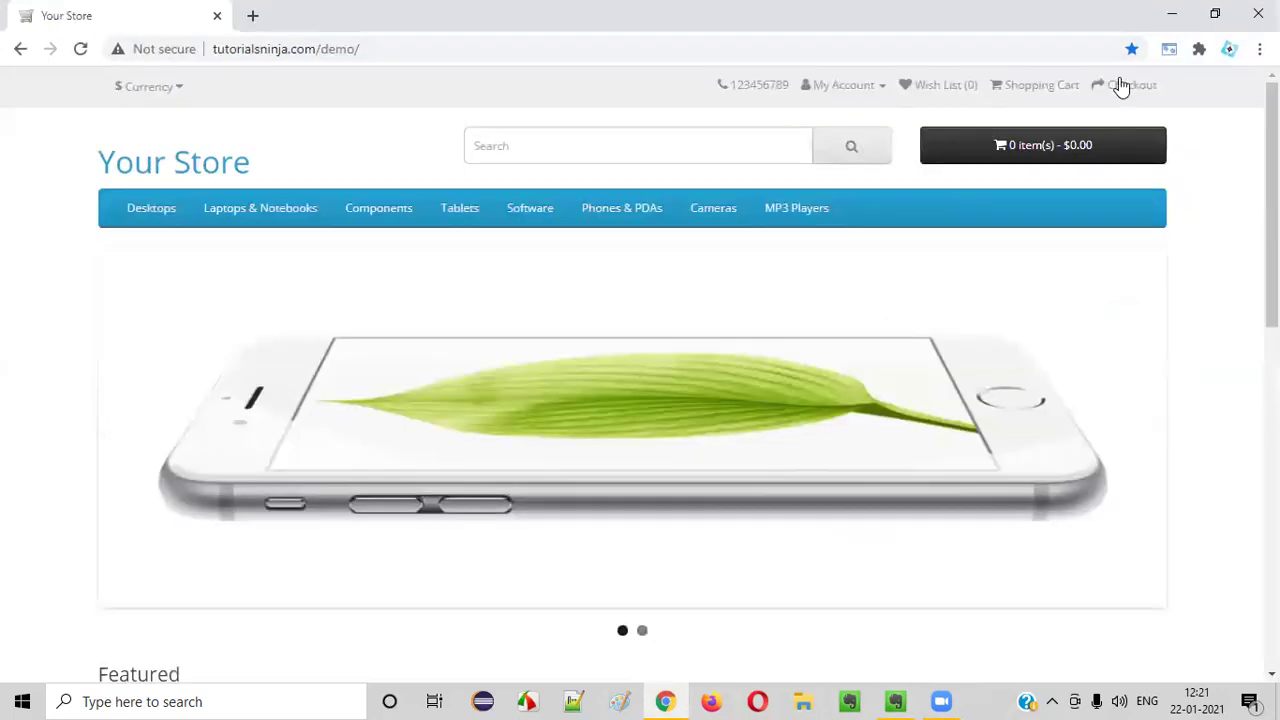
{"action": "left_click", "coordinate": [1166, 47]}
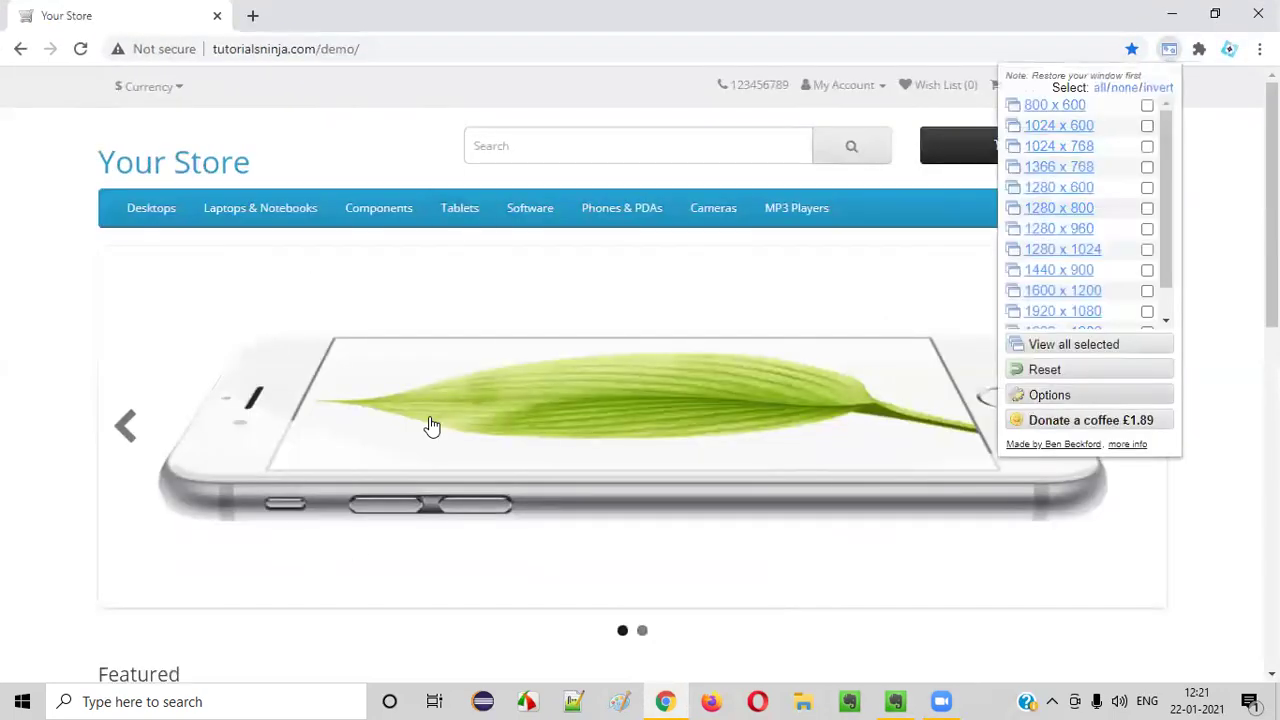
- Return to the Resolution Test note in Evernote and clear the text selection in its bullet
{"action": "left_click", "coordinate": [895, 701]}
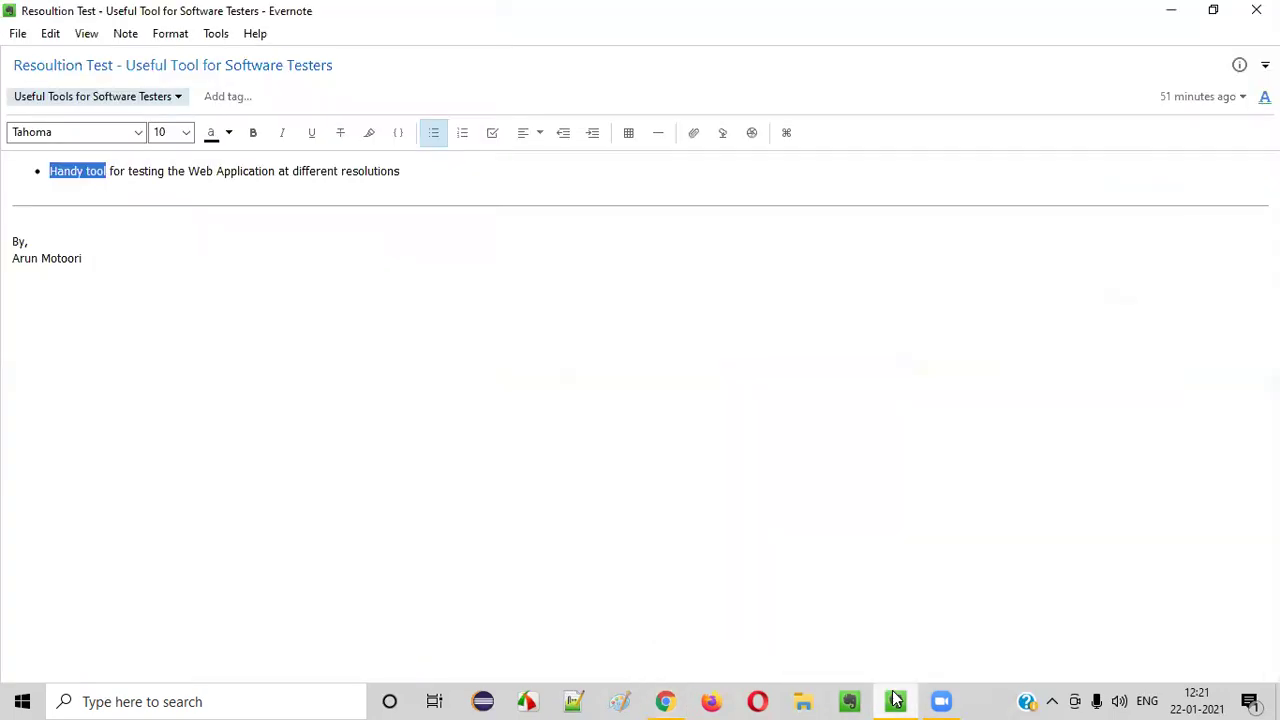
{"action": "left_click", "coordinate": [279, 313]}
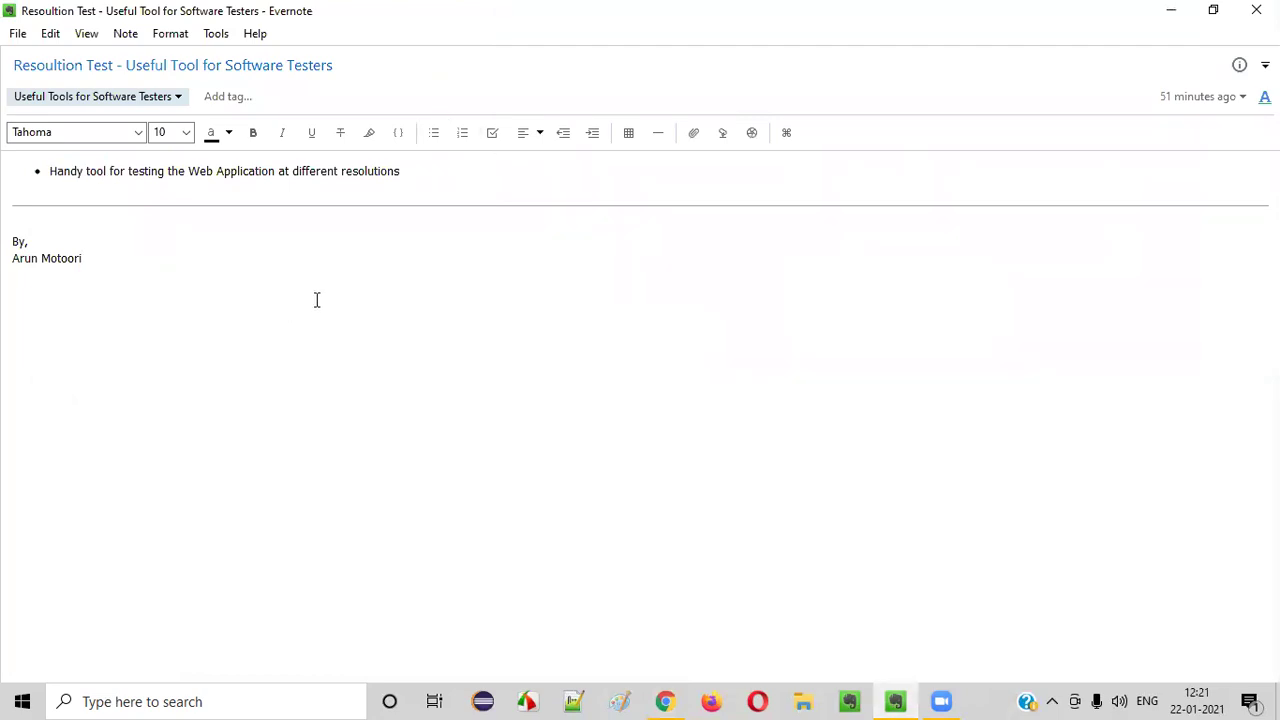